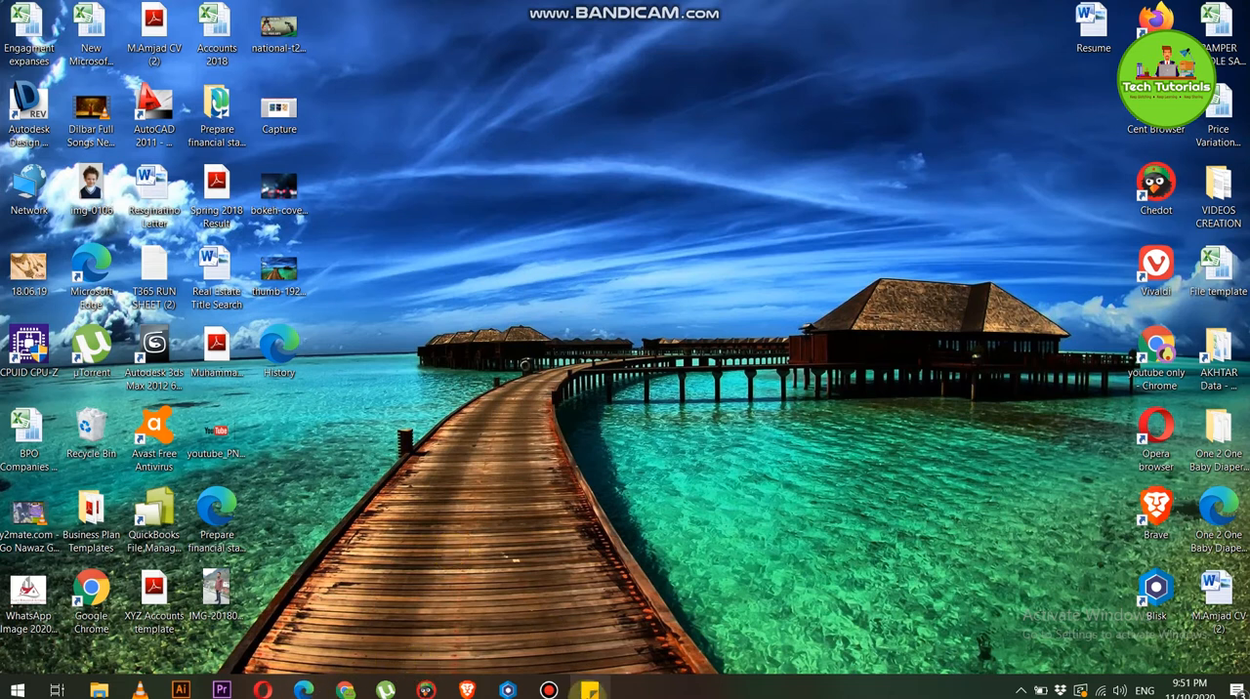
click(590, 690)
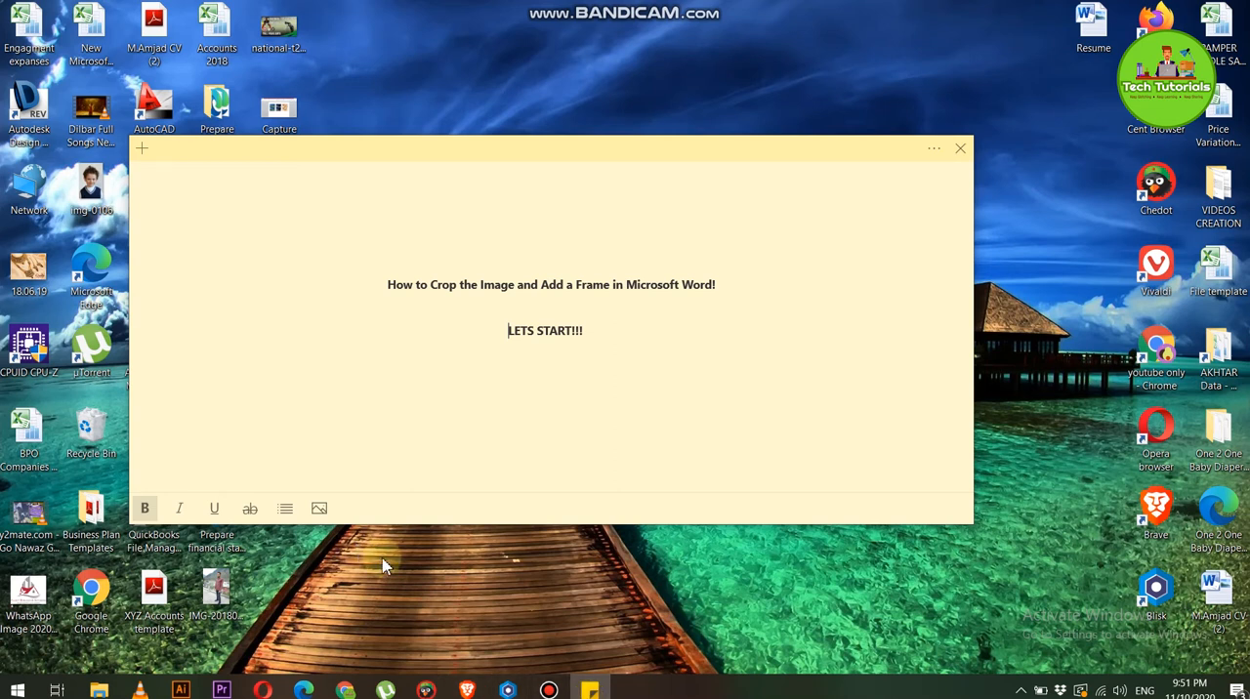
key(super+d)
right_click(453, 153)
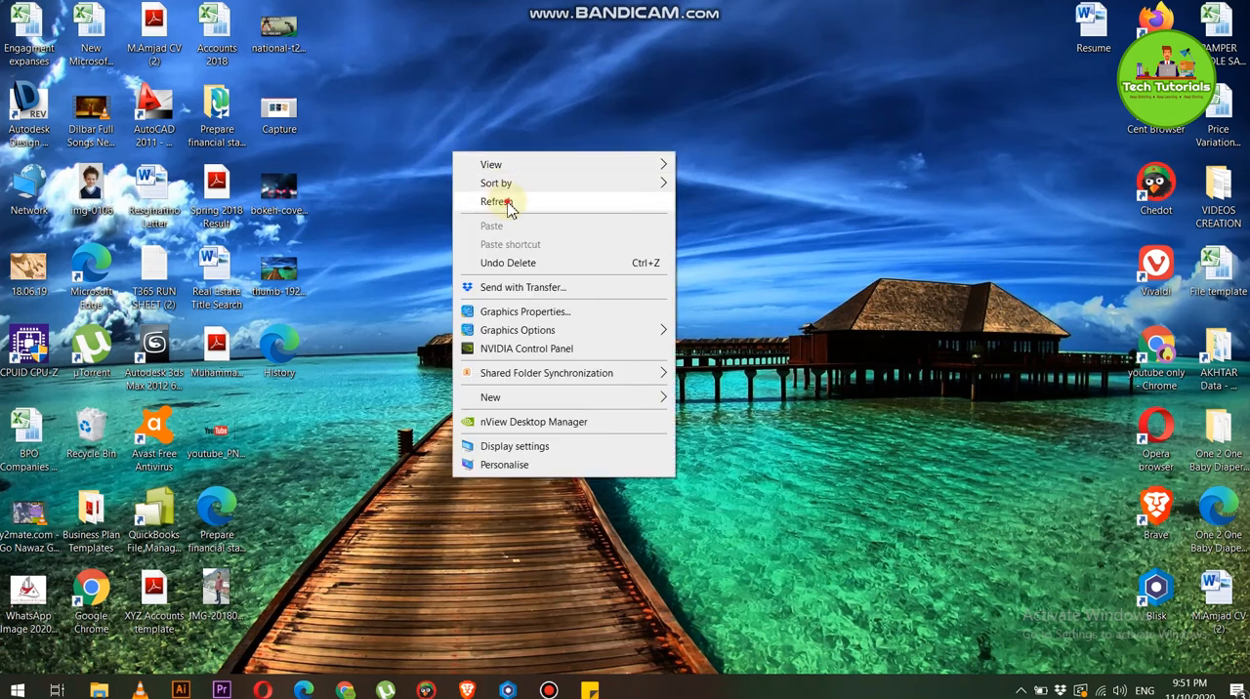
click(508, 201)
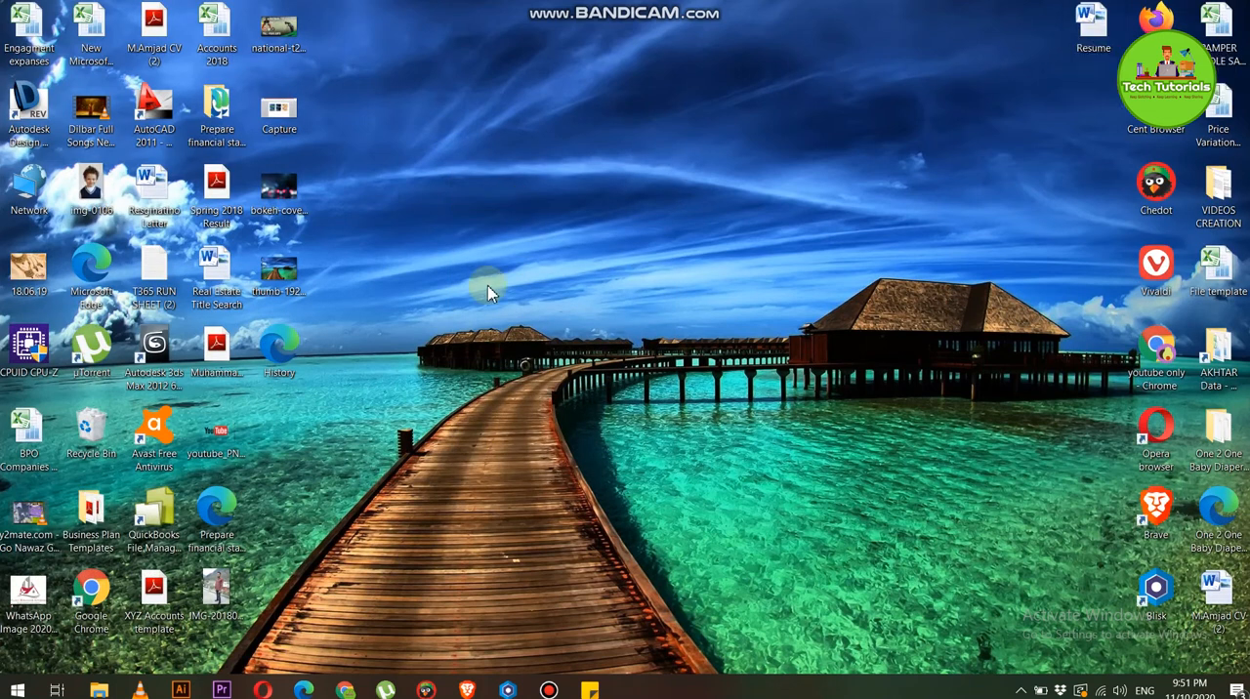
Launch Microsoft Word with a blank document
click(15, 690)
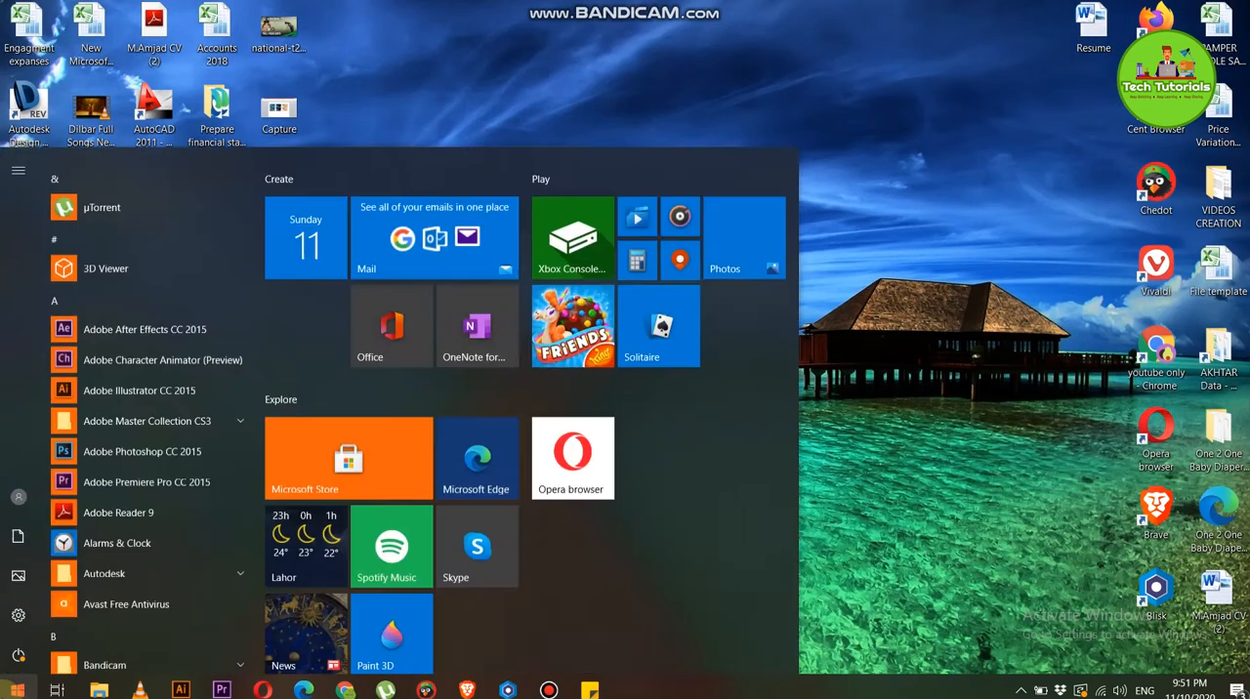
text(wo)
key(Escape)
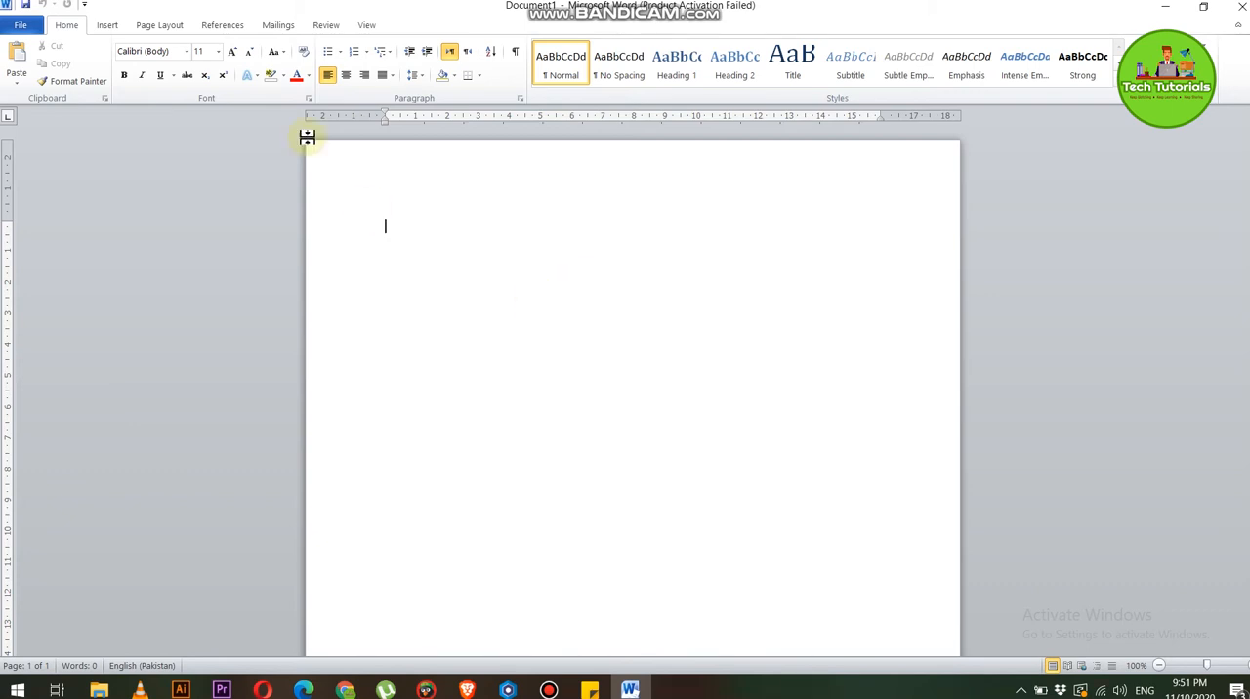
Draw a Plaque shape about 7 cm wide and 9.5 cm tall near the page's upper left, and dismiss the activation notice
click(106, 27)
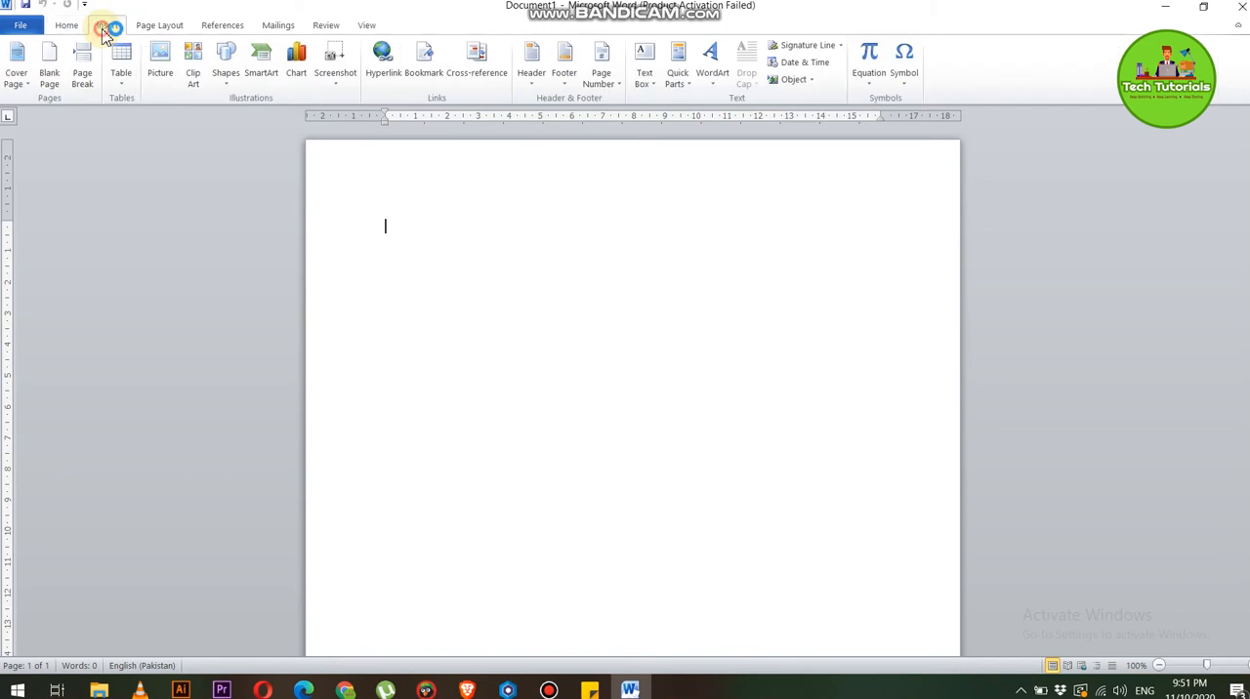
click(226, 86)
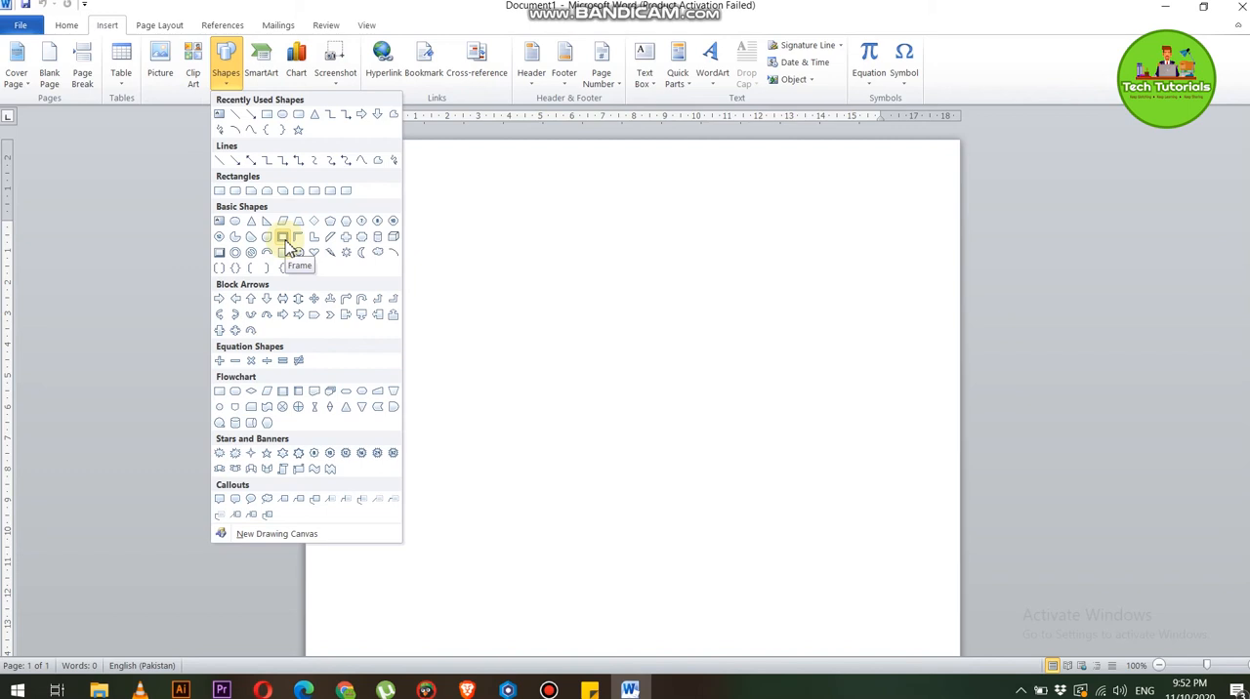
click(362, 238)
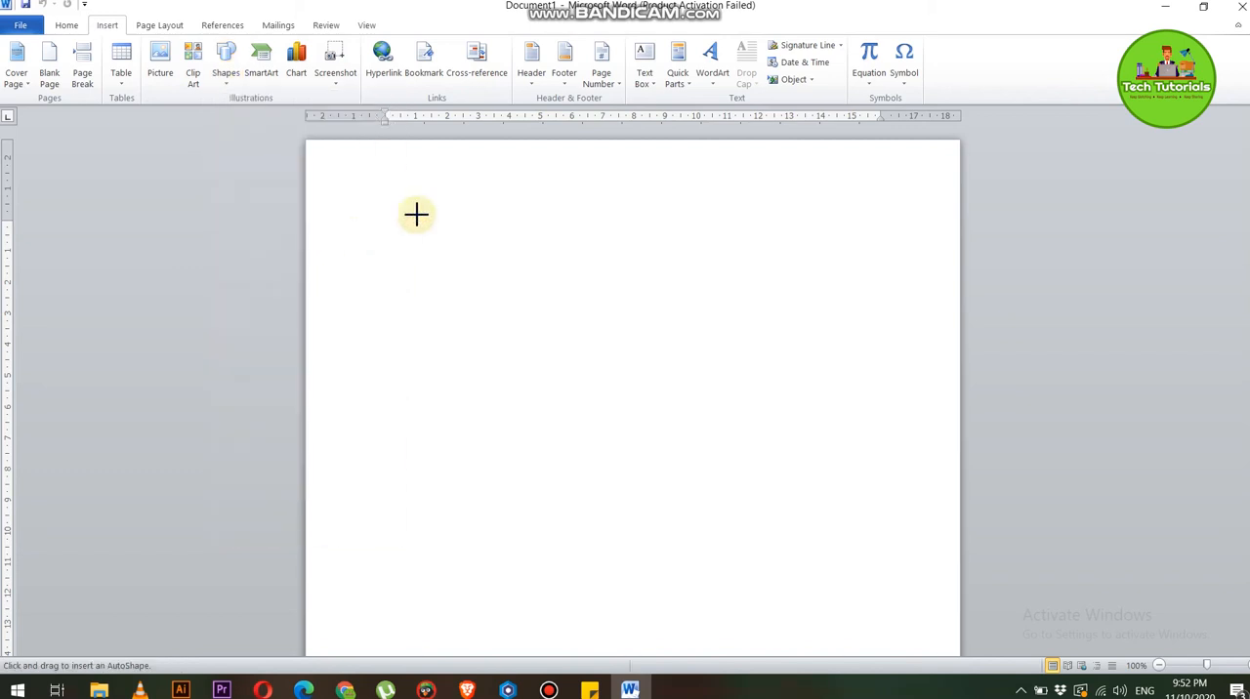
drag(416, 182, 645, 477)
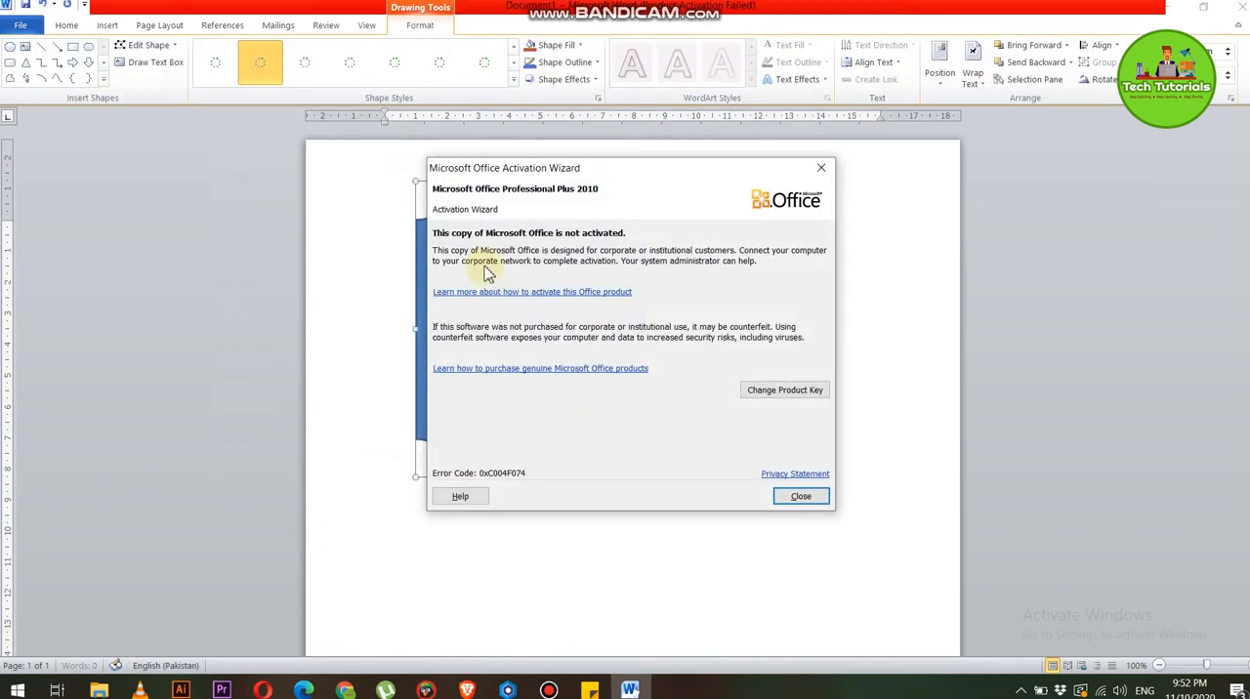
click(821, 168)
click(421, 27)
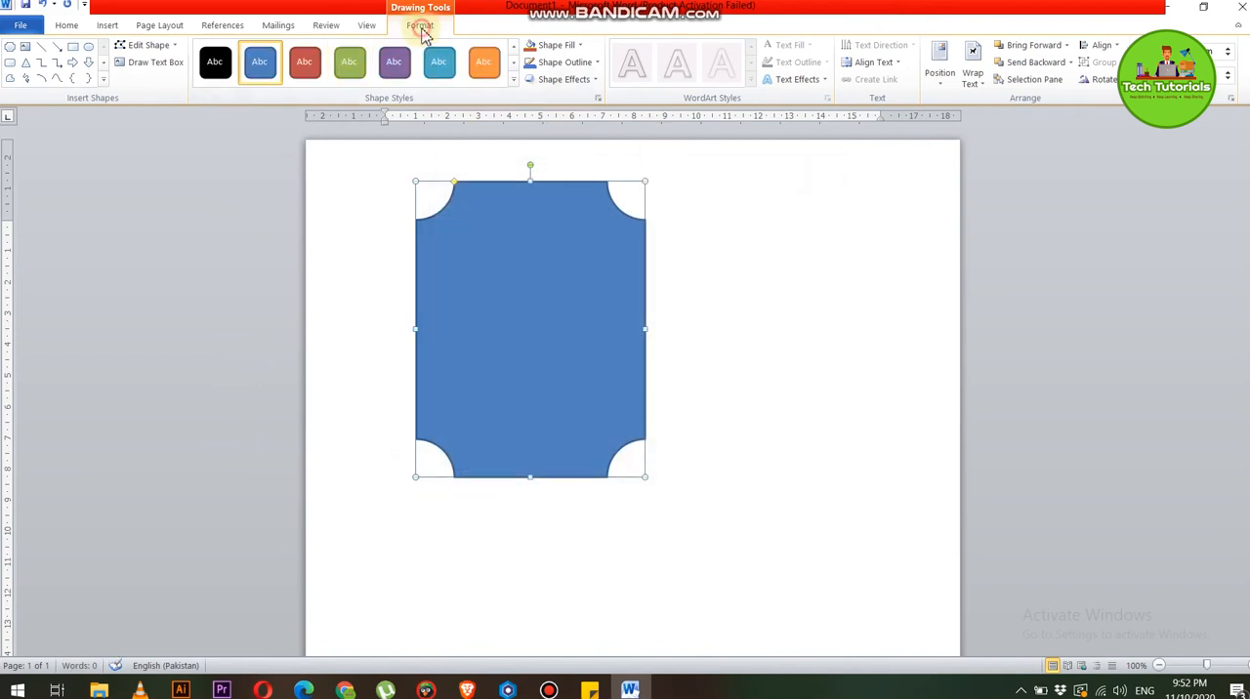
click(564, 47)
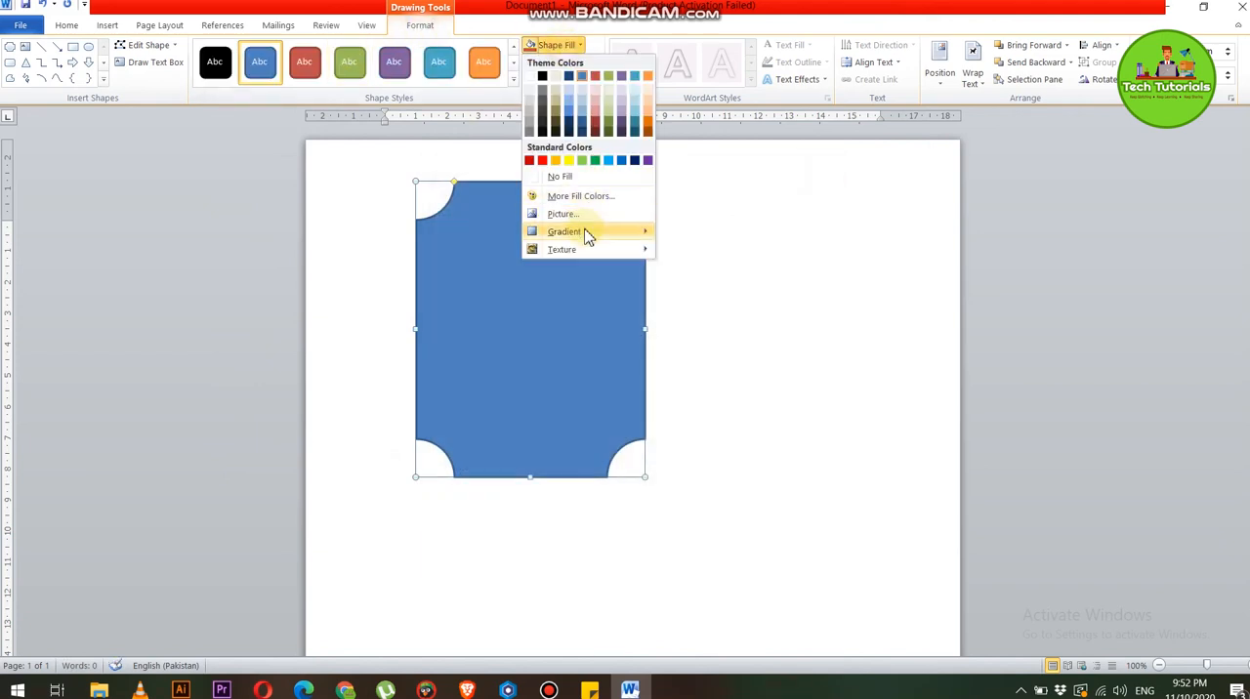
mouse_move(590, 253)
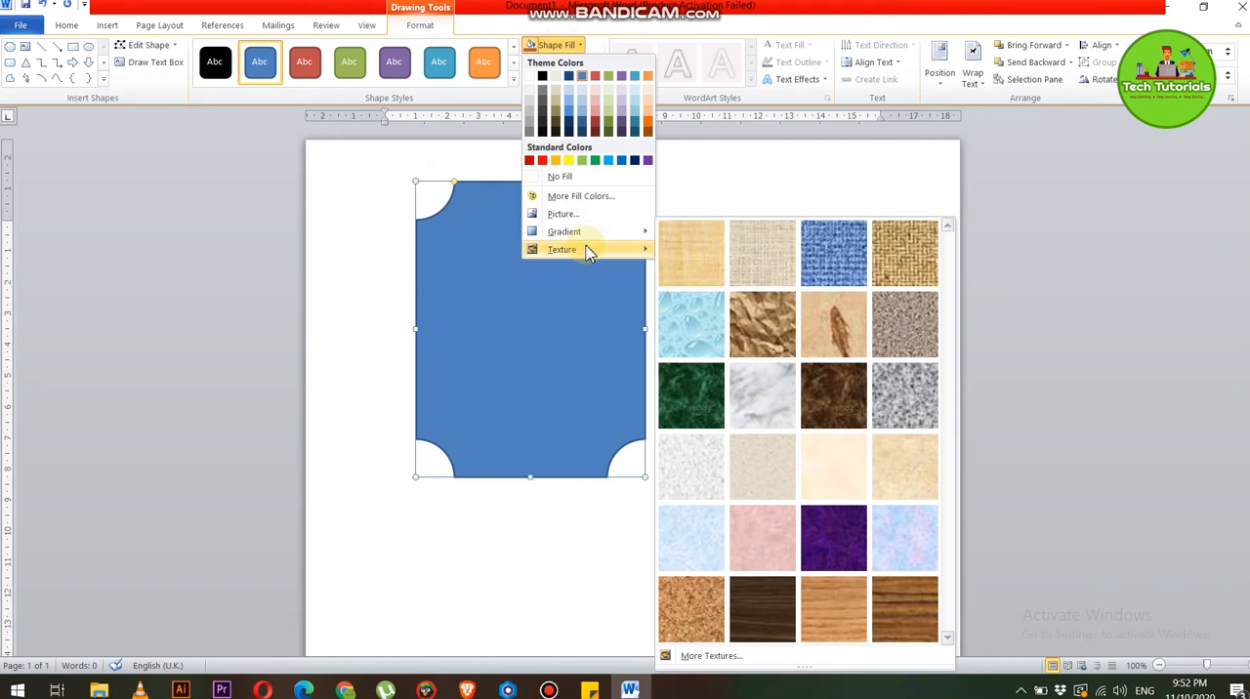
click(701, 655)
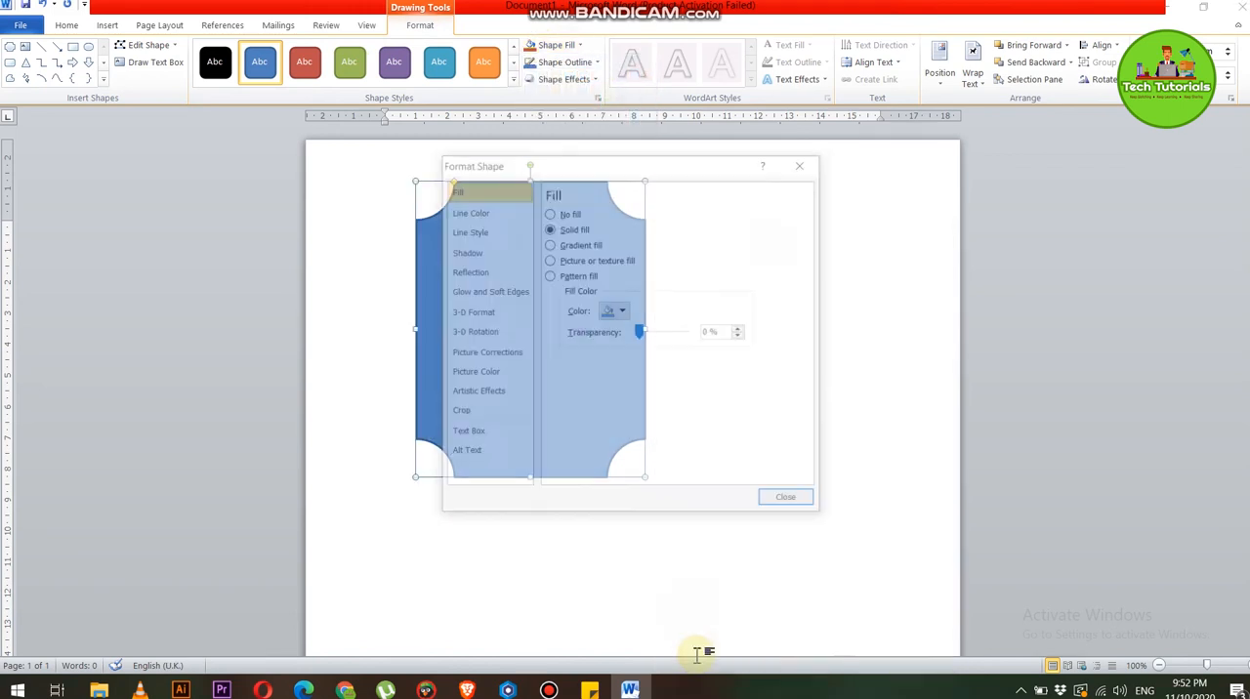
click(470, 208)
click(473, 232)
click(469, 289)
click(460, 358)
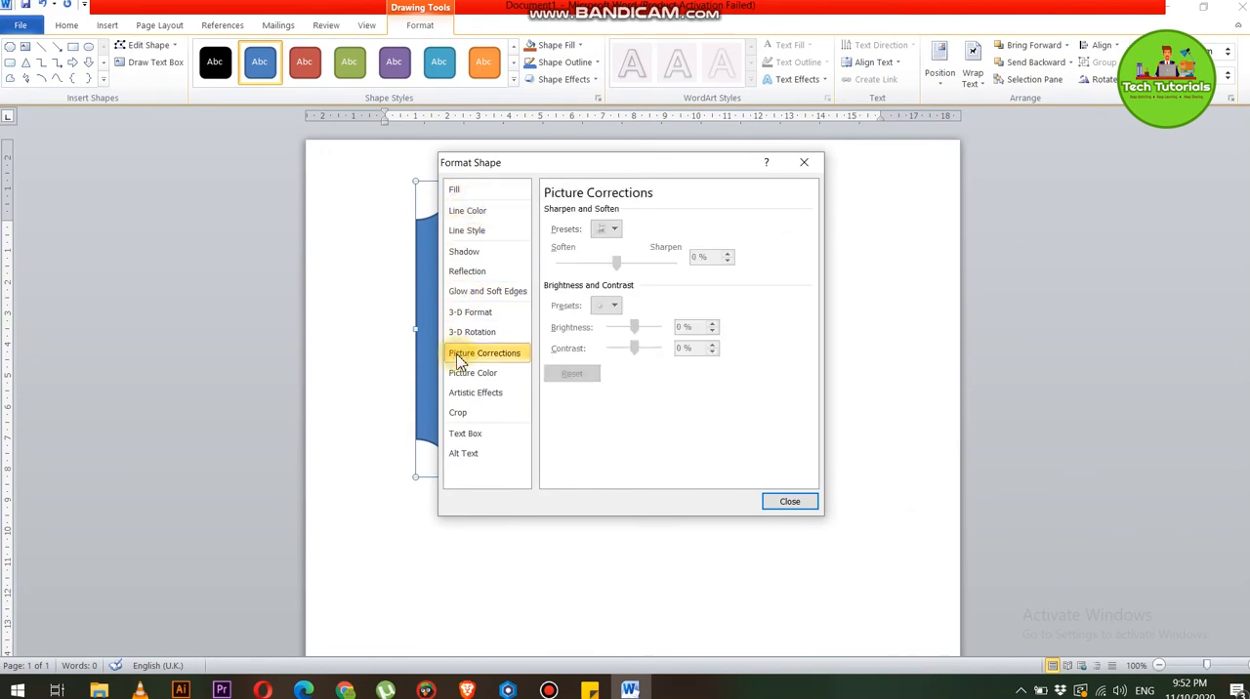
click(466, 393)
click(479, 372)
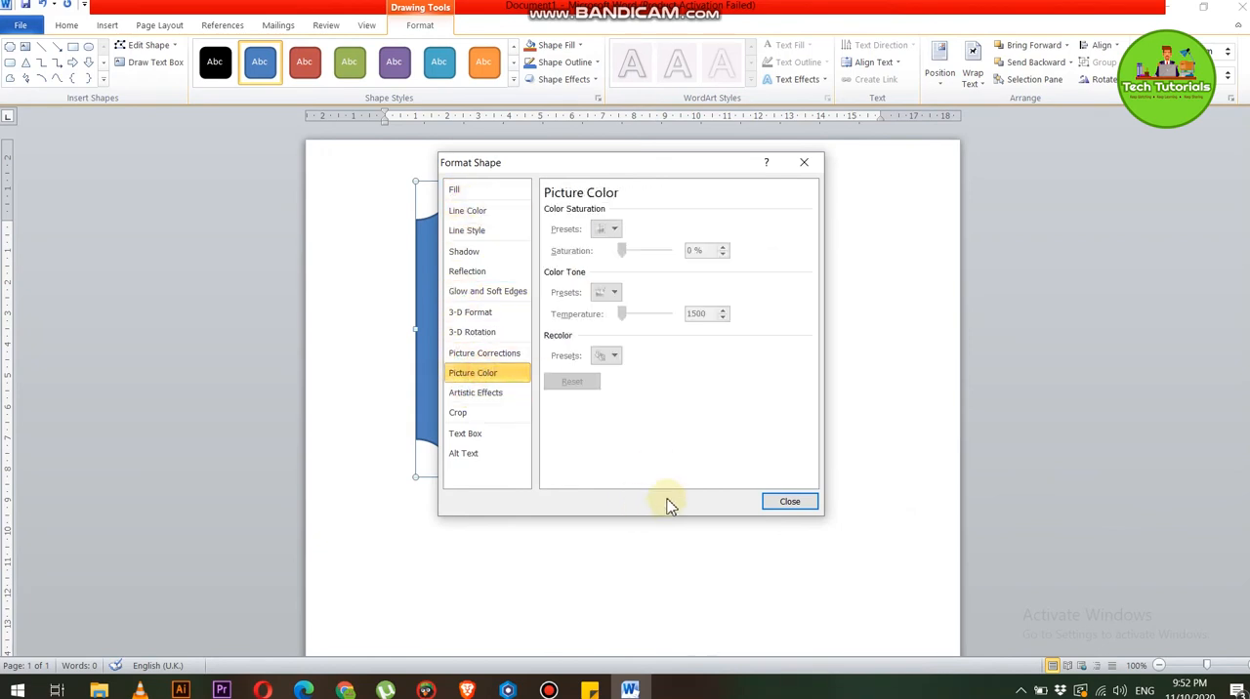
click(790, 501)
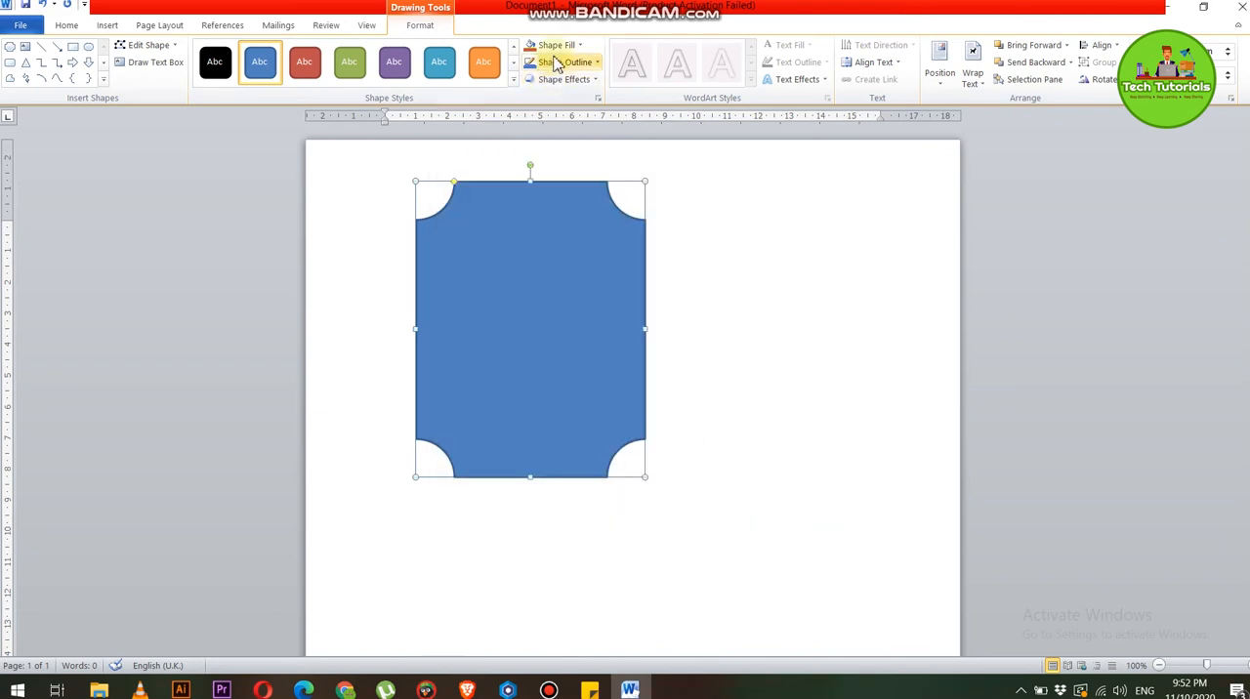
Fill the plaque shape with the mottled pink texture
click(559, 49)
mouse_move(586, 252)
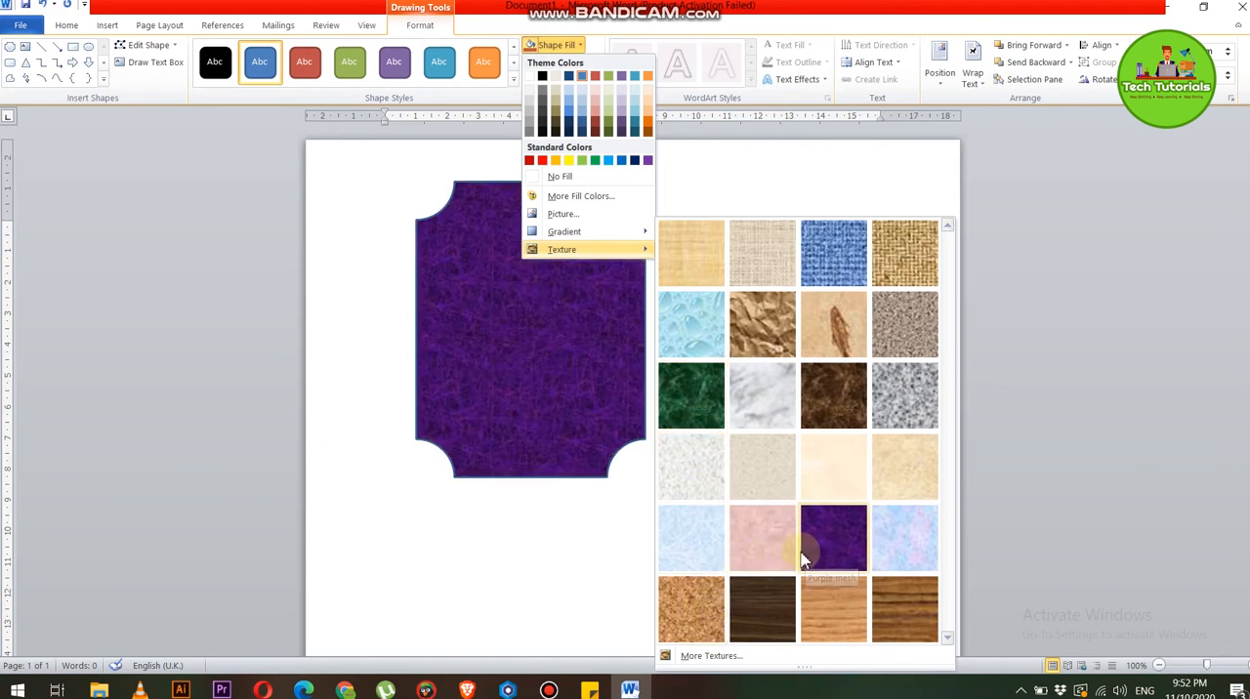
click(742, 547)
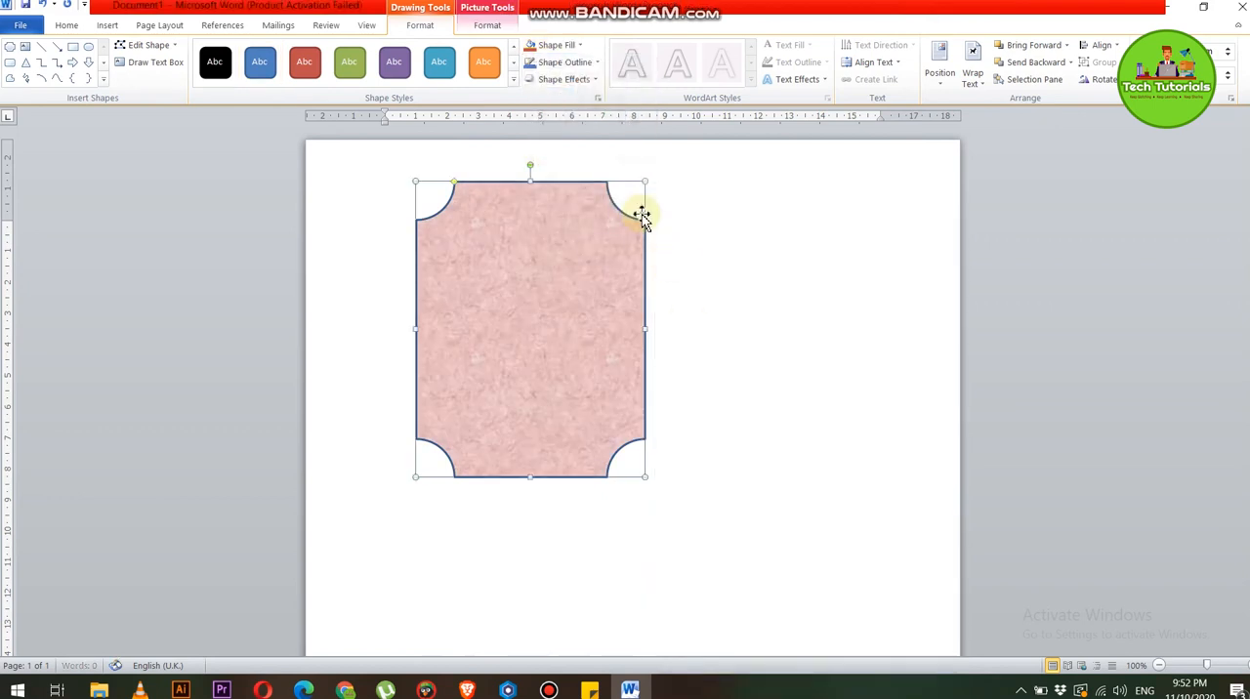
Set the plaque's outline weight to 6 pt and give the outline a short-dashed style
click(590, 62)
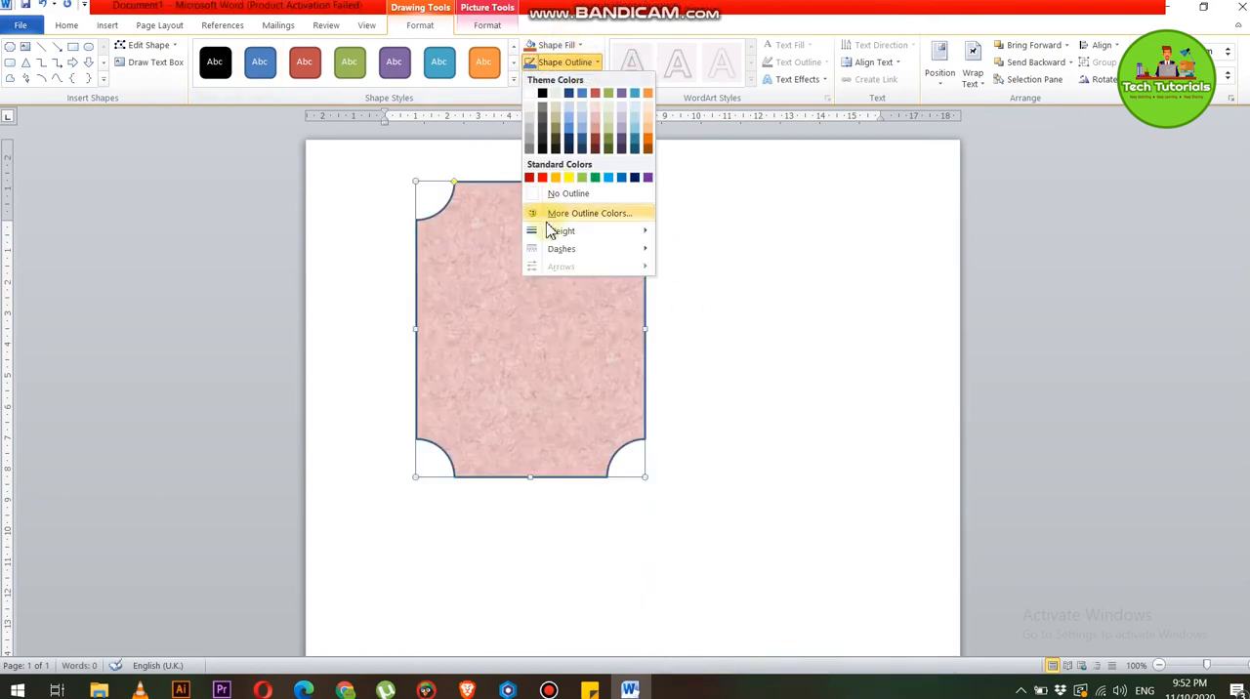
mouse_move(550, 234)
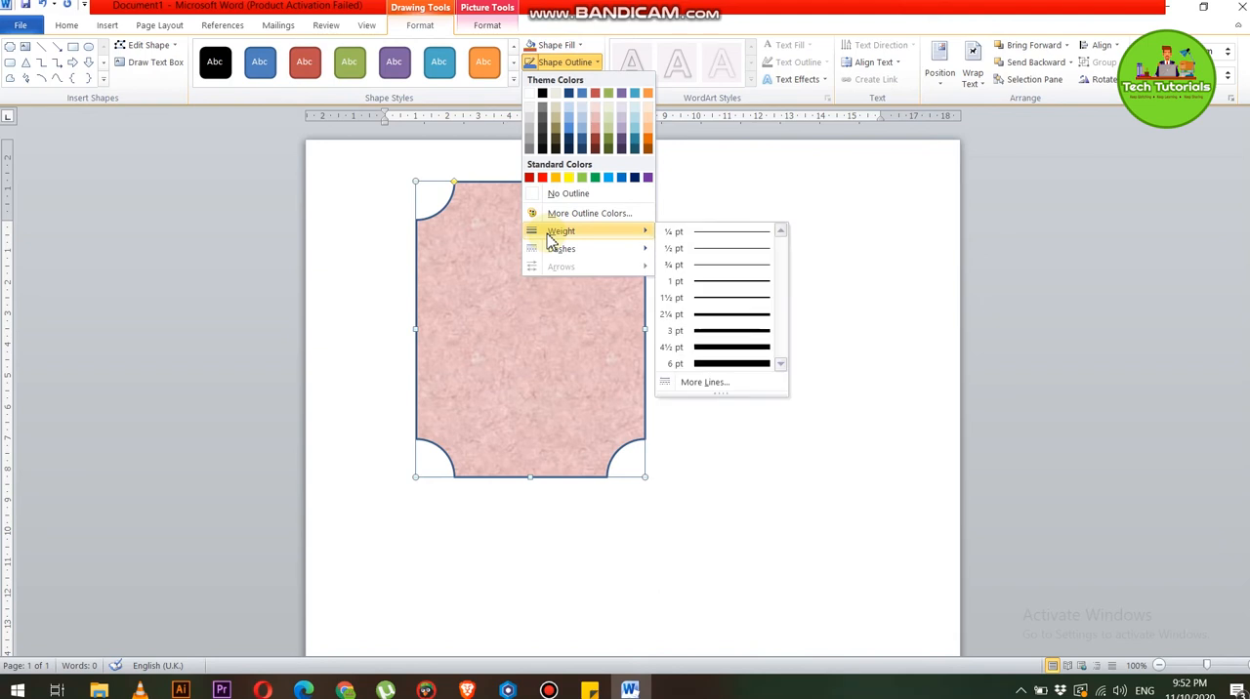
click(716, 363)
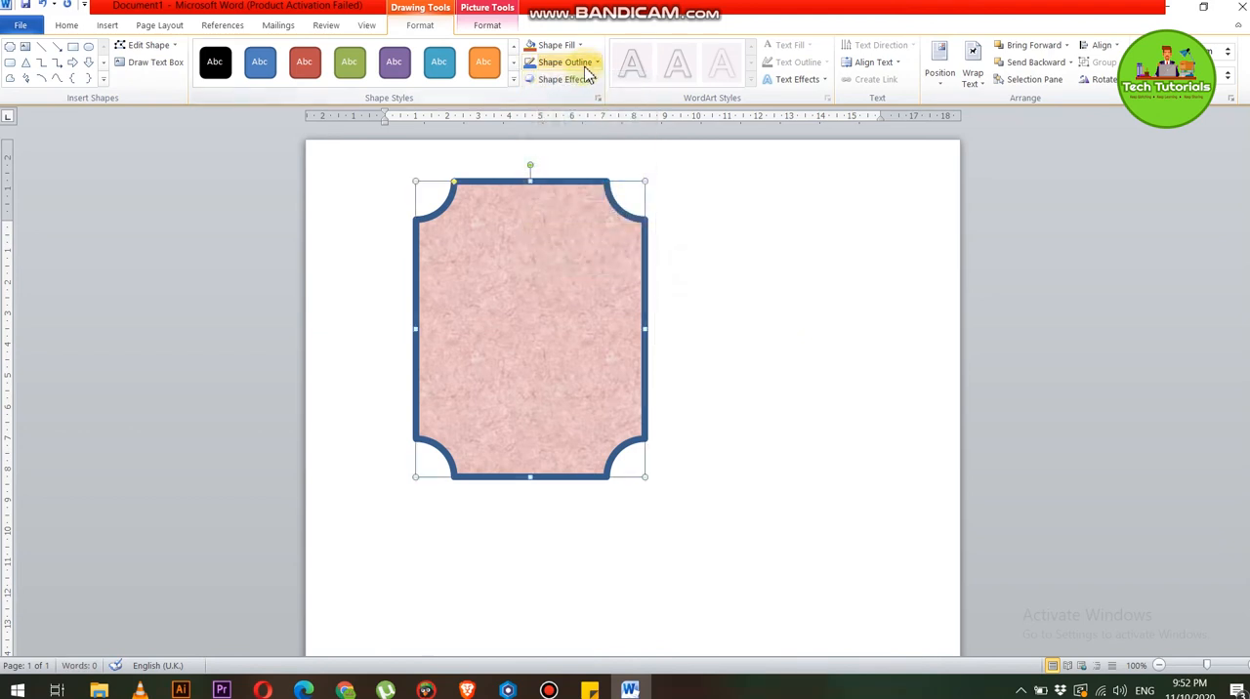
click(585, 67)
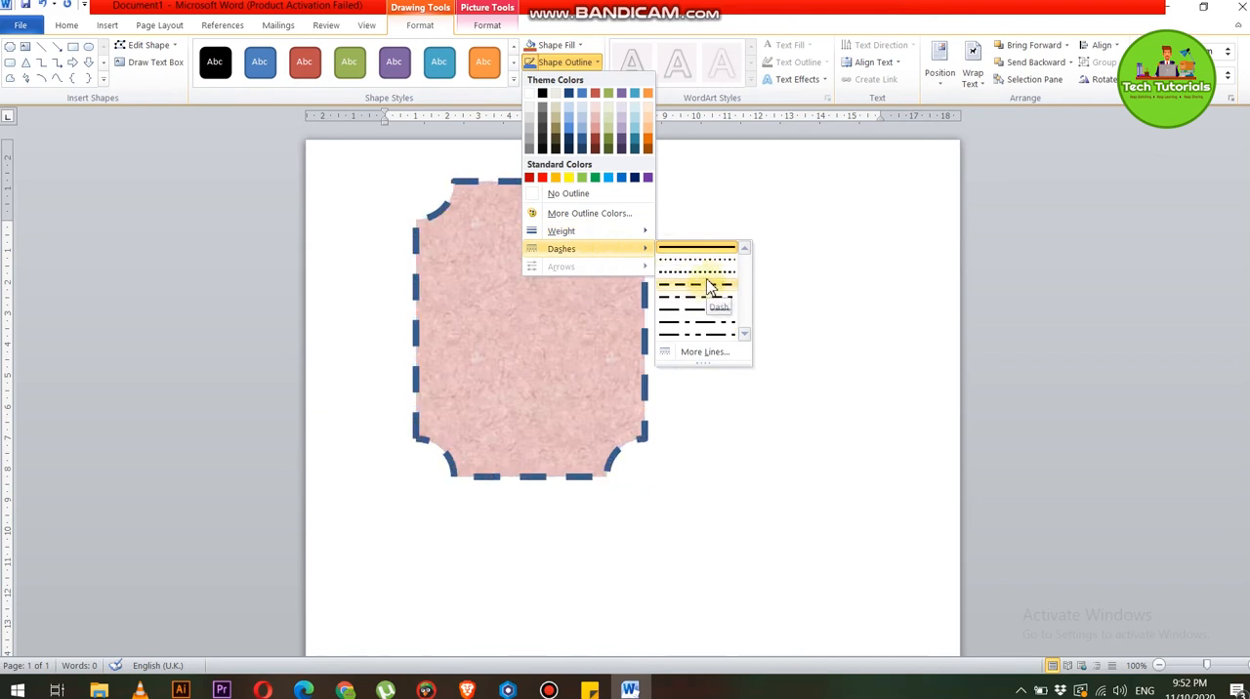
click(710, 282)
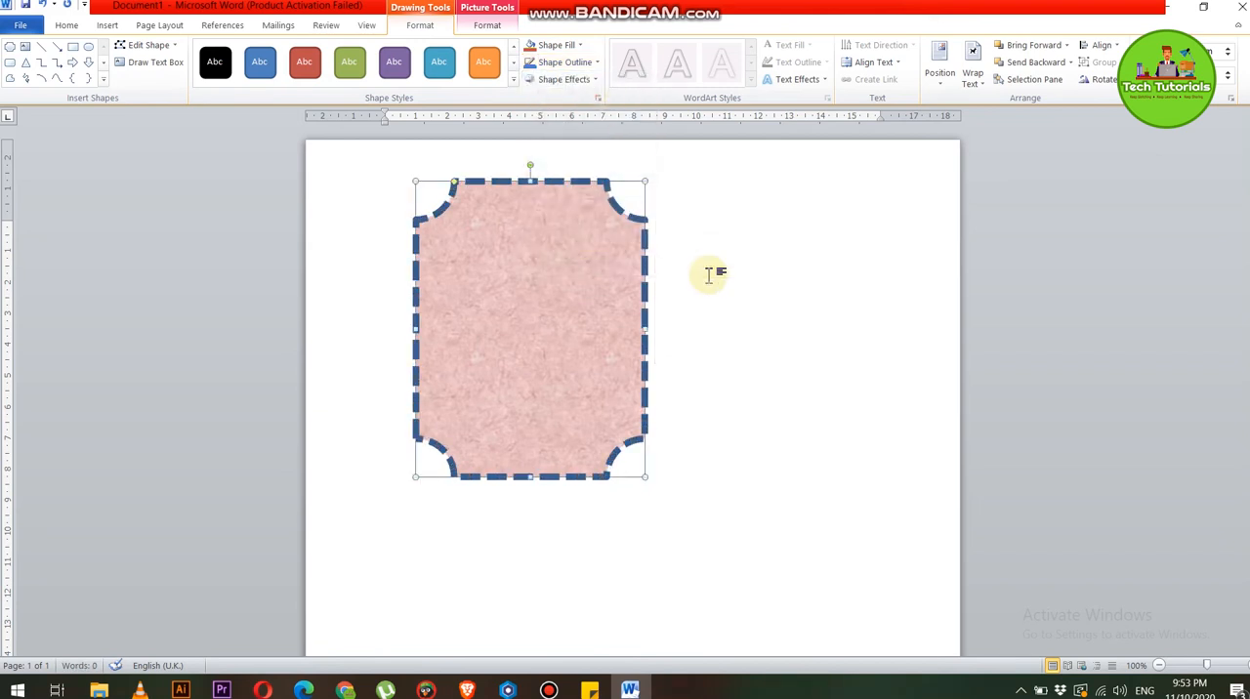
Change the plaque's dashed outline to a light purple theme color
click(543, 64)
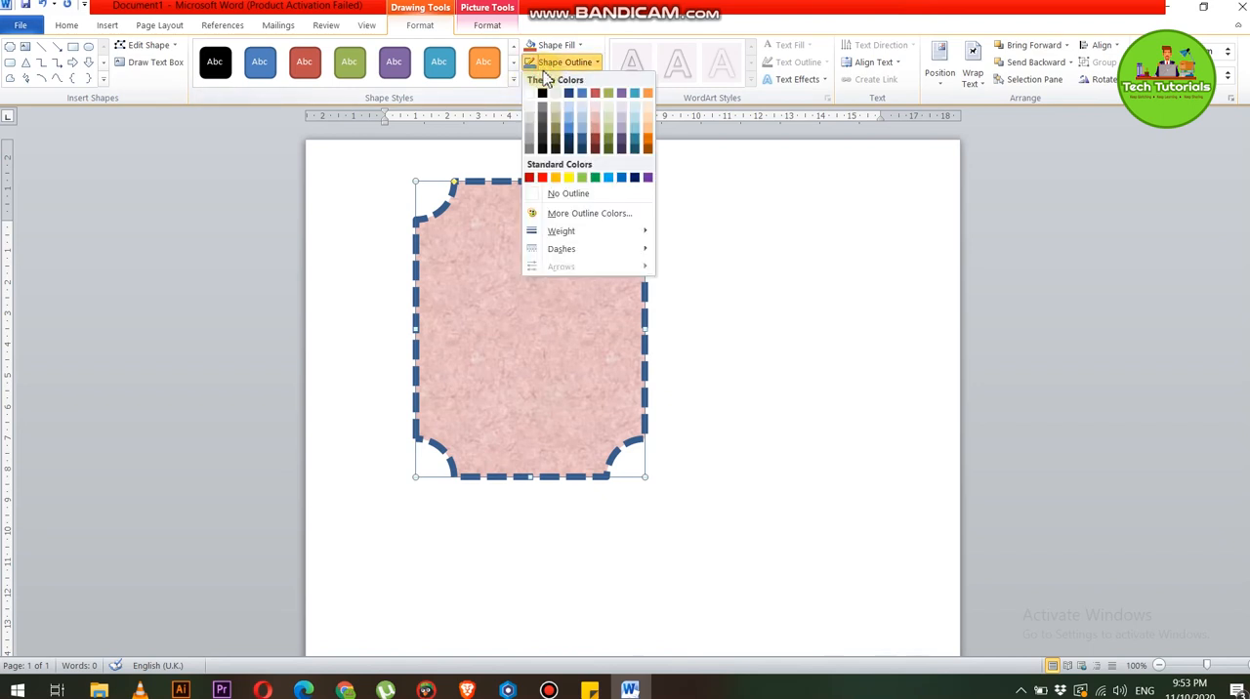
click(622, 125)
click(325, 300)
Duplicate the plaque shape and make the copy narrower than the original
click(508, 301)
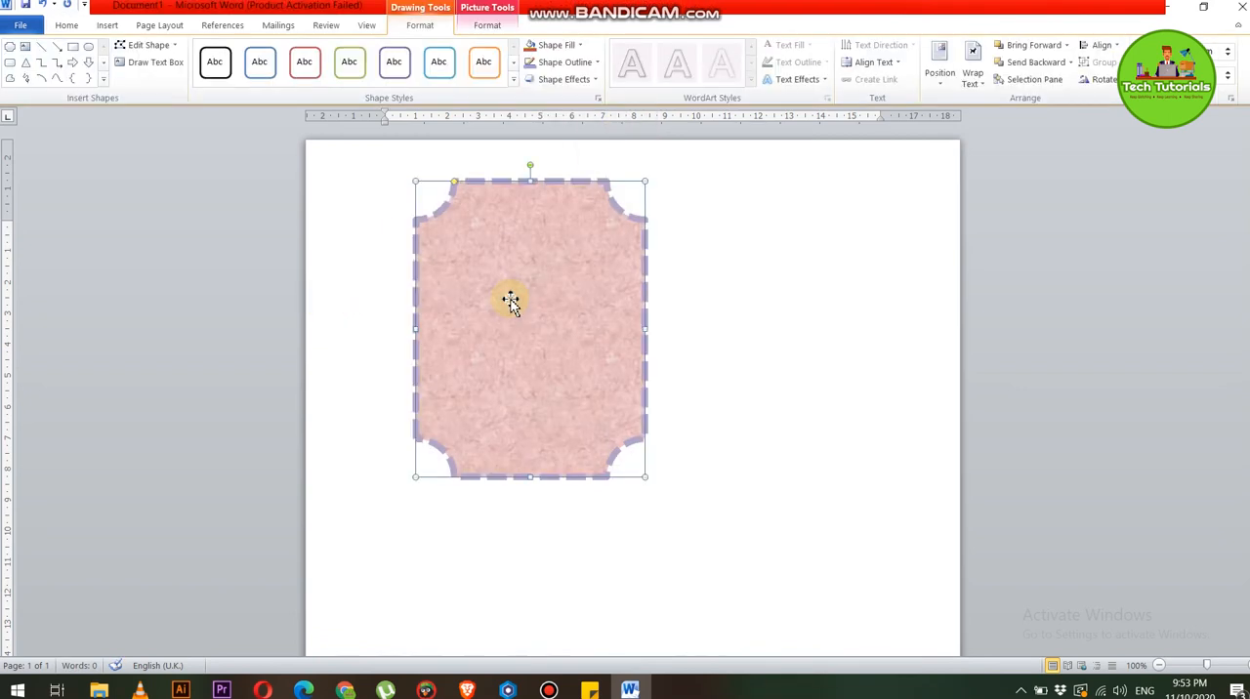
key(ctrl+v)
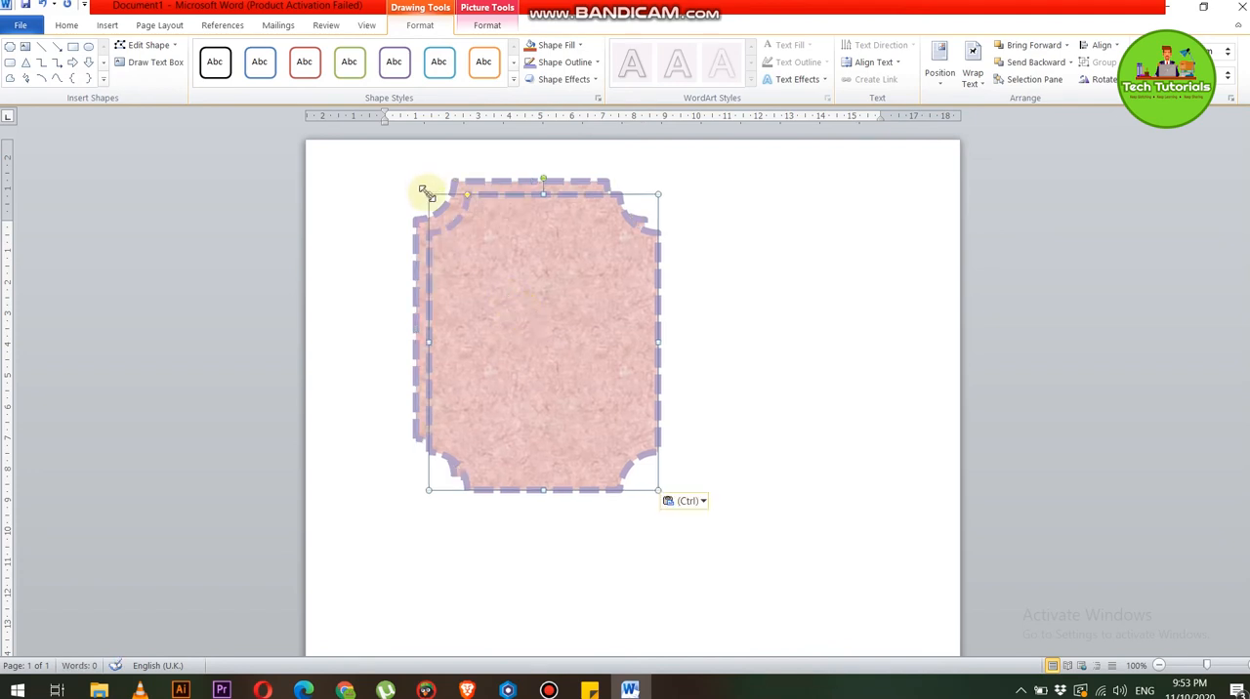
drag(426, 194, 455, 233)
key(shift+Left)
key(shift+Up)
key(shift+Left)
key(shift+Up)
key(shift+Right)
key(shift+Right)
key(shift+Right)
key(shift+Right)
key(shift+Right)
key(shift+Right)
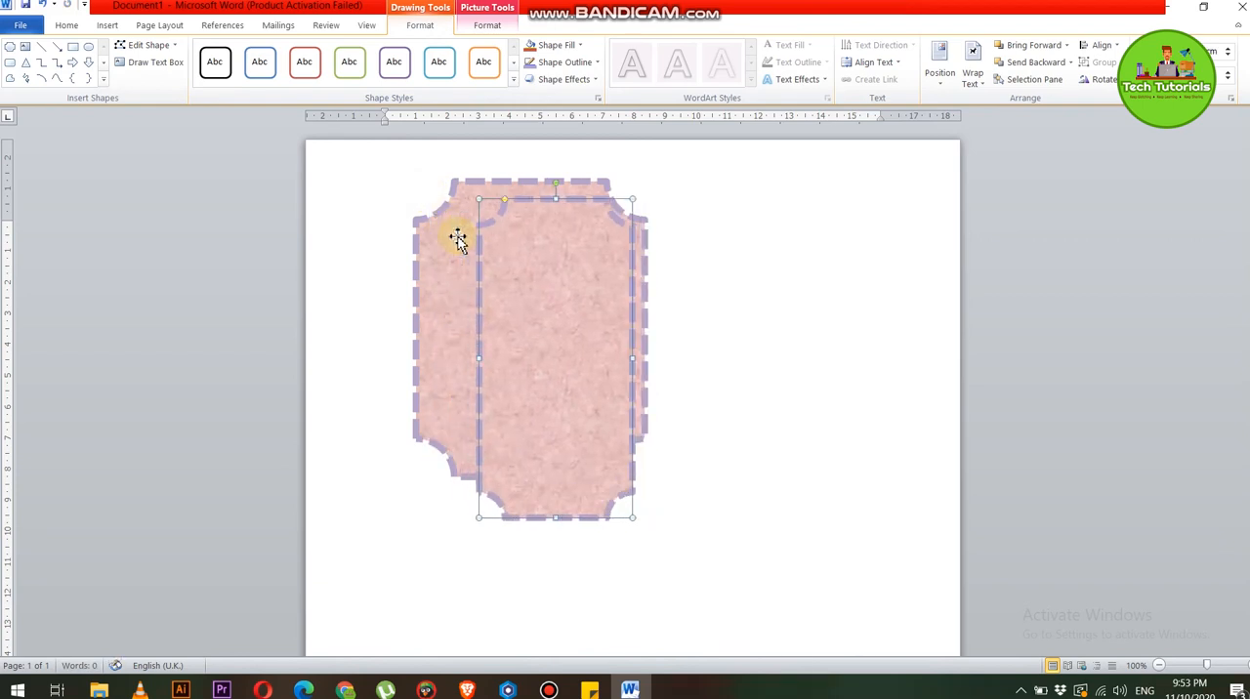
Center the copy over the original plaque and shorten it so an even border of the original shows all around
key(ctrl+Left)
key(ctrl+Left)
key(ctrl+Left)
key(ctrl+Left)
key(ctrl+Left)
key(ctrl+Left)
key(ctrl+Left)
key(ctrl+Left)
key(ctrl+Left)
key(ctrl+Left)
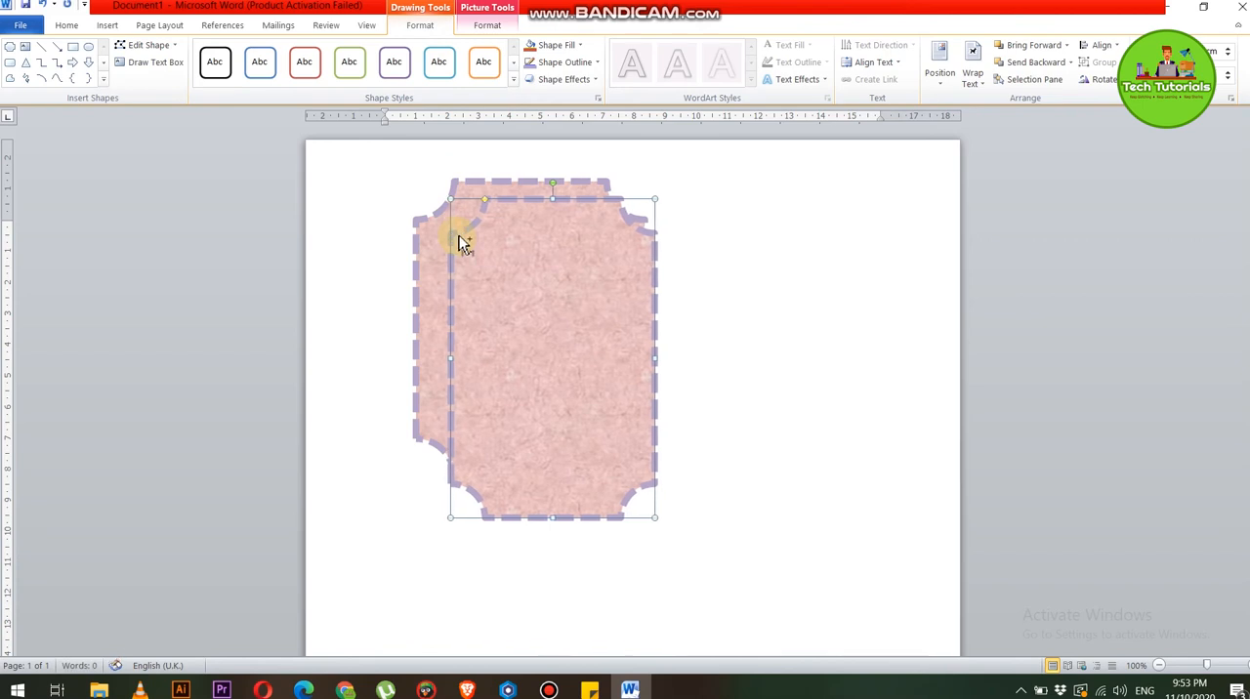
key(ctrl+Left)
key(ctrl+Left)
key(ctrl+Left)
key(ctrl+Left)
key(ctrl+Left)
key(ctrl+Left)
key(ctrl+Left)
key(ctrl+Left)
key(ctrl+Left)
key(ctrl+Left)
key(ctrl+Left)
key(ctrl+Left)
key(ctrl+Left)
key(ctrl+Left)
key(ctrl+Left)
key(ctrl+Up)
key(ctrl+Up)
key(ctrl+Up)
key(ctrl+Up)
key(ctrl+Up)
key(ctrl+Down)
key(ctrl+Down)
key(ctrl+Down)
key(ctrl+Down)
key(ctrl+Down)
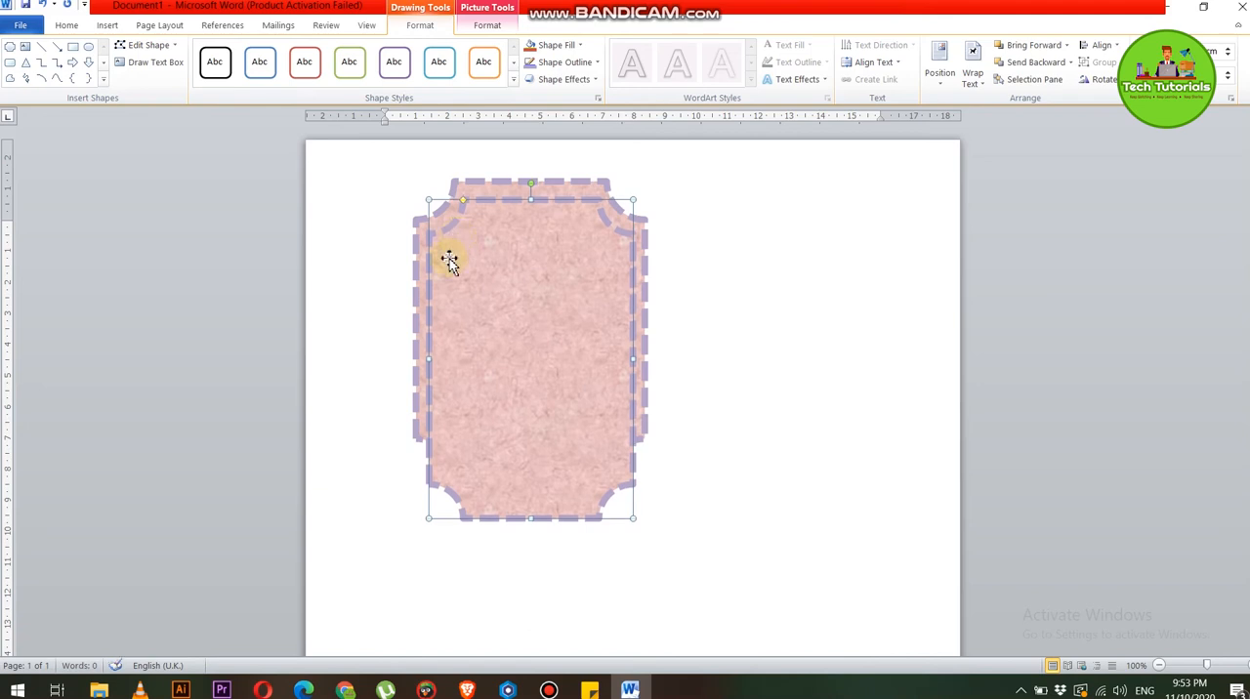
drag(427, 358, 436, 359)
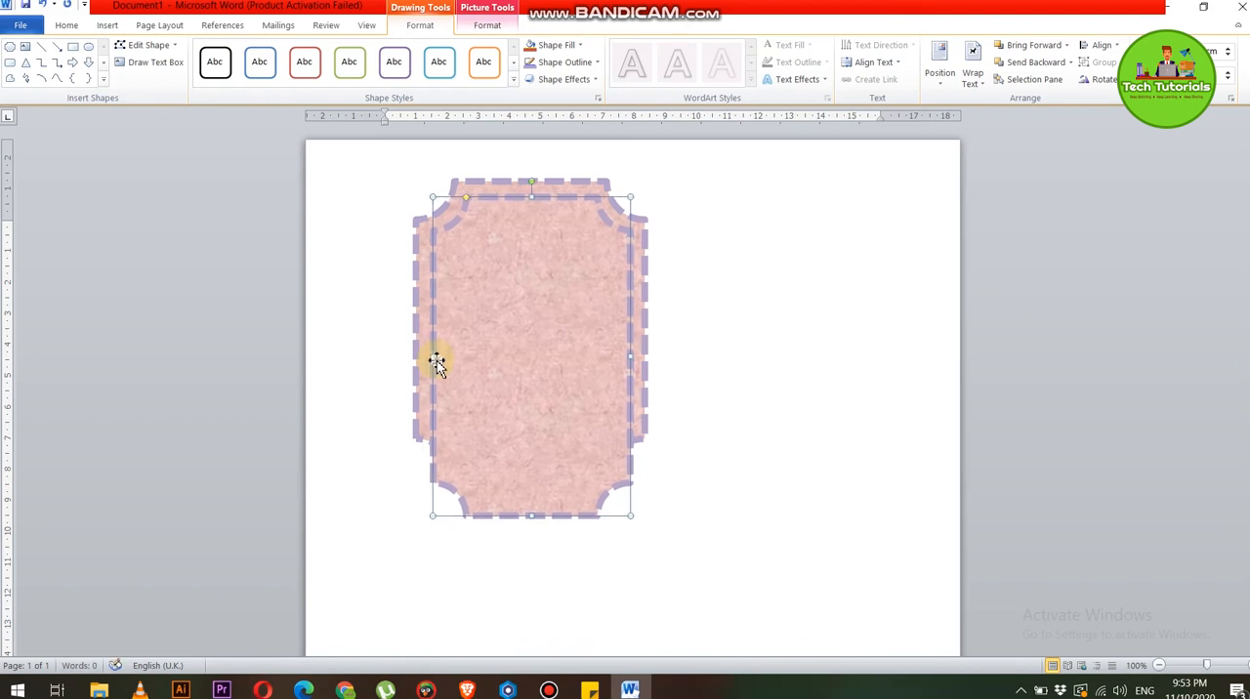
drag(530, 516, 528, 457)
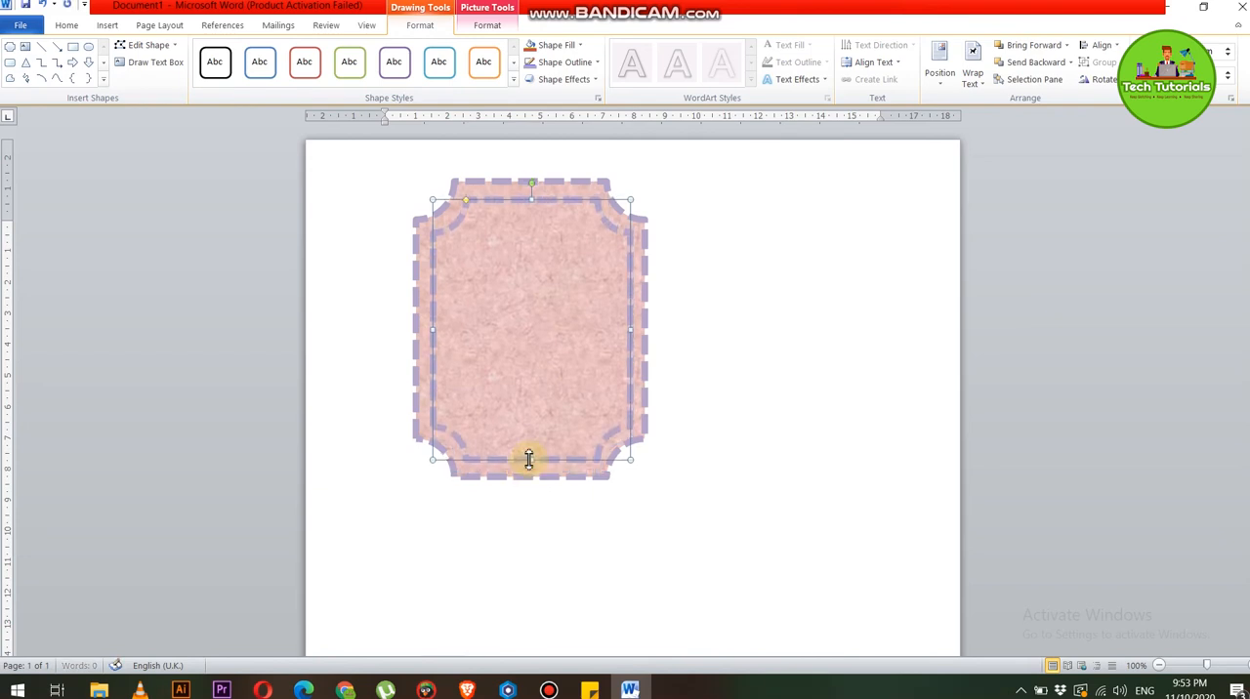
Fill the inner plaque shape with the picture img-0106 from the Desktop folder
click(578, 45)
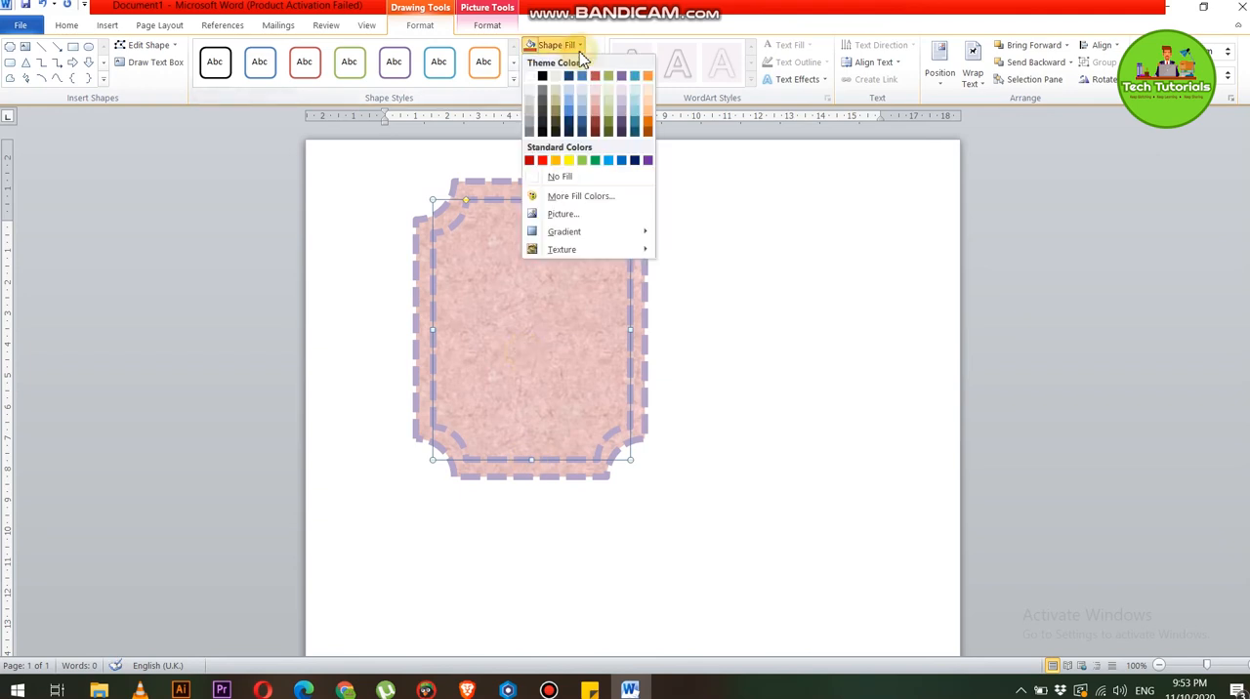
click(564, 217)
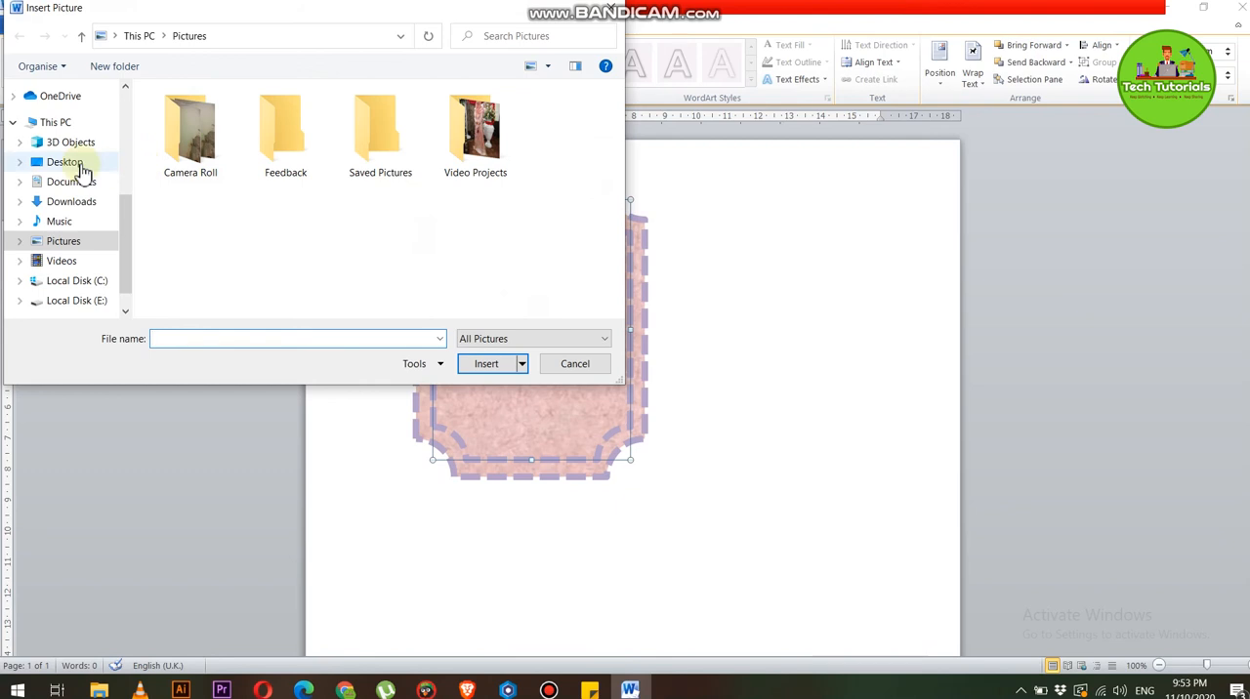
click(82, 167)
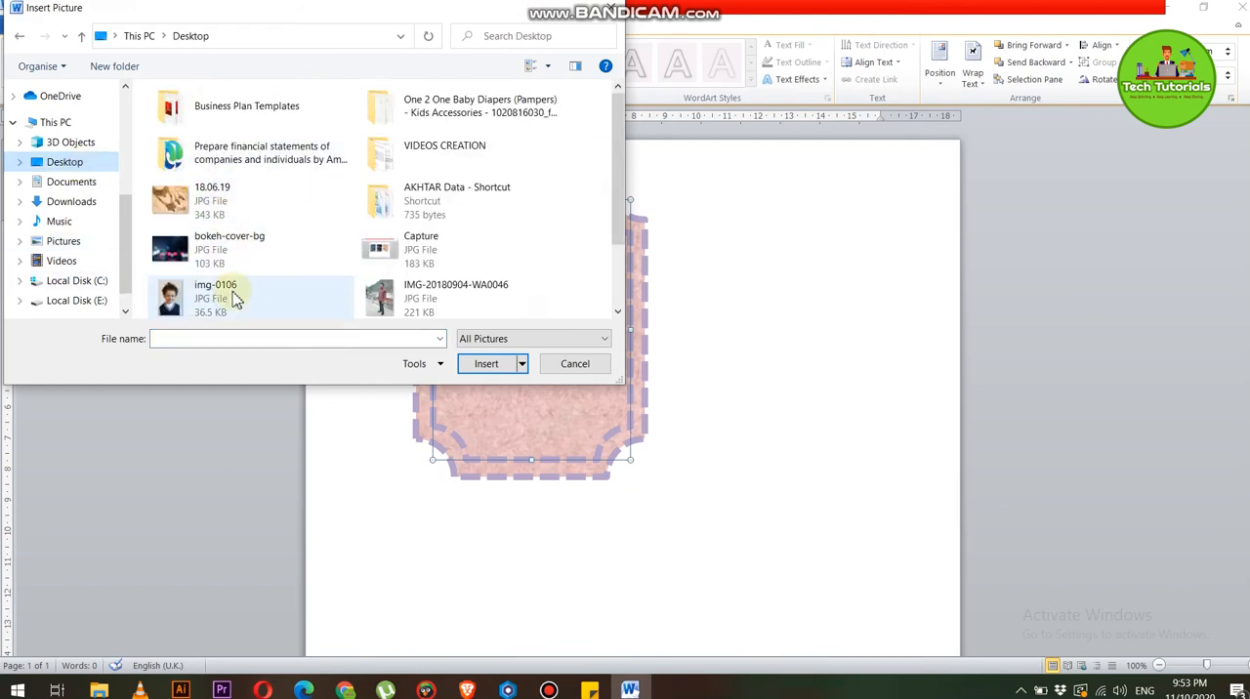
double_click(235, 301)
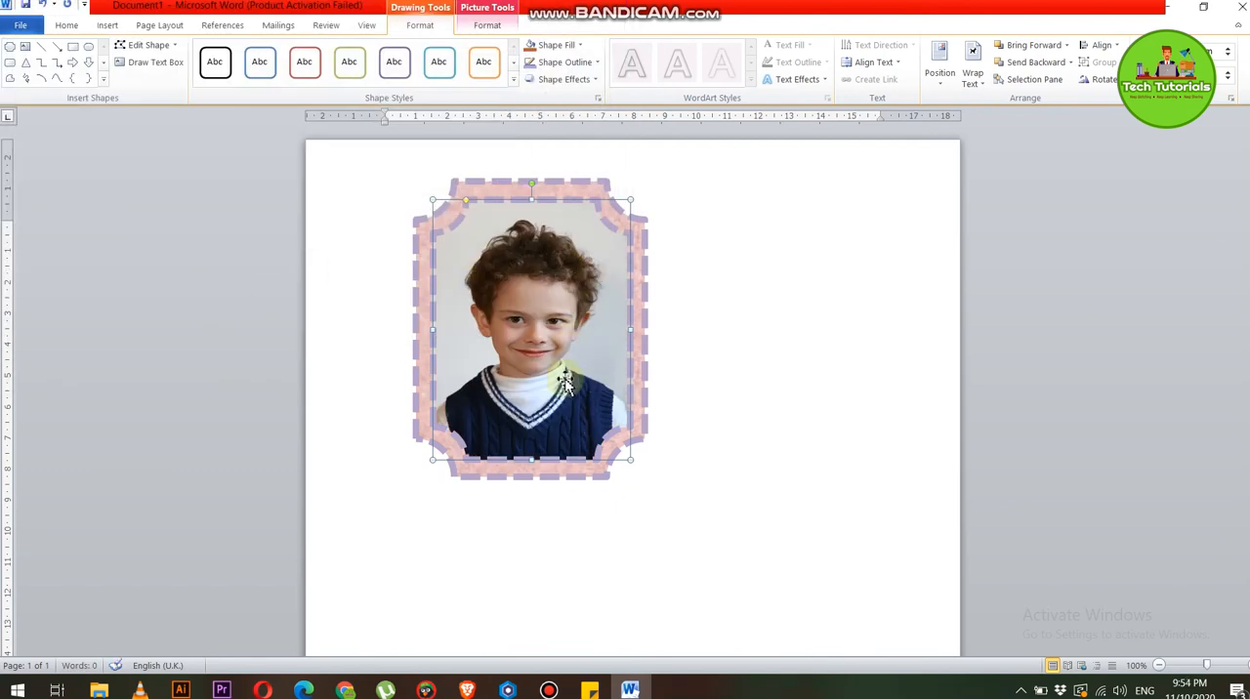
Select both the inner and outer plaques and enlarge them together until the outer one is about 8 cm wide and 12 cm tall
click(573, 535)
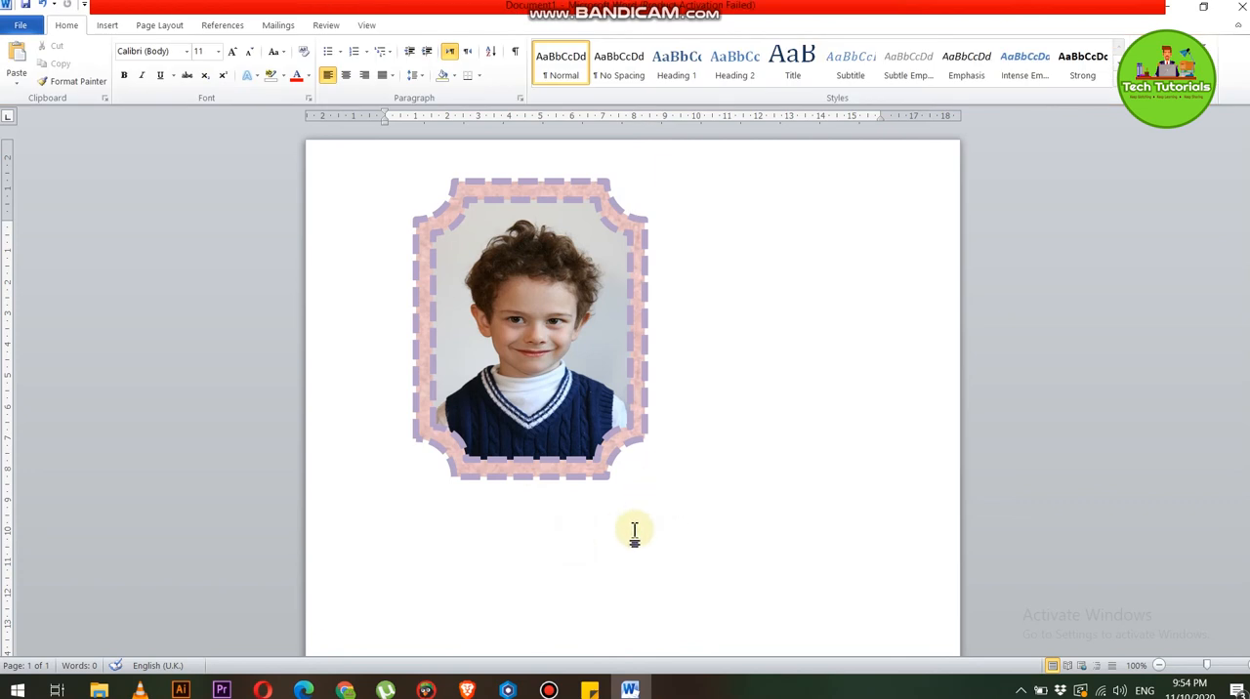
click(549, 437)
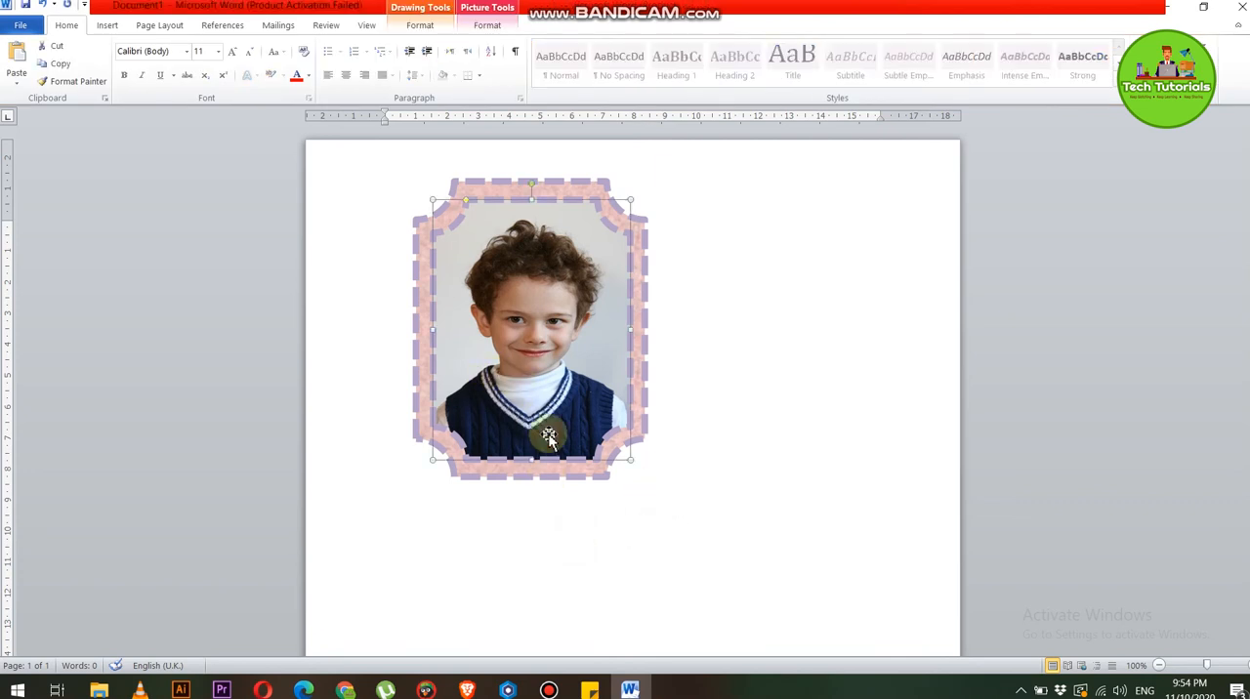
ctrl+click(540, 478)
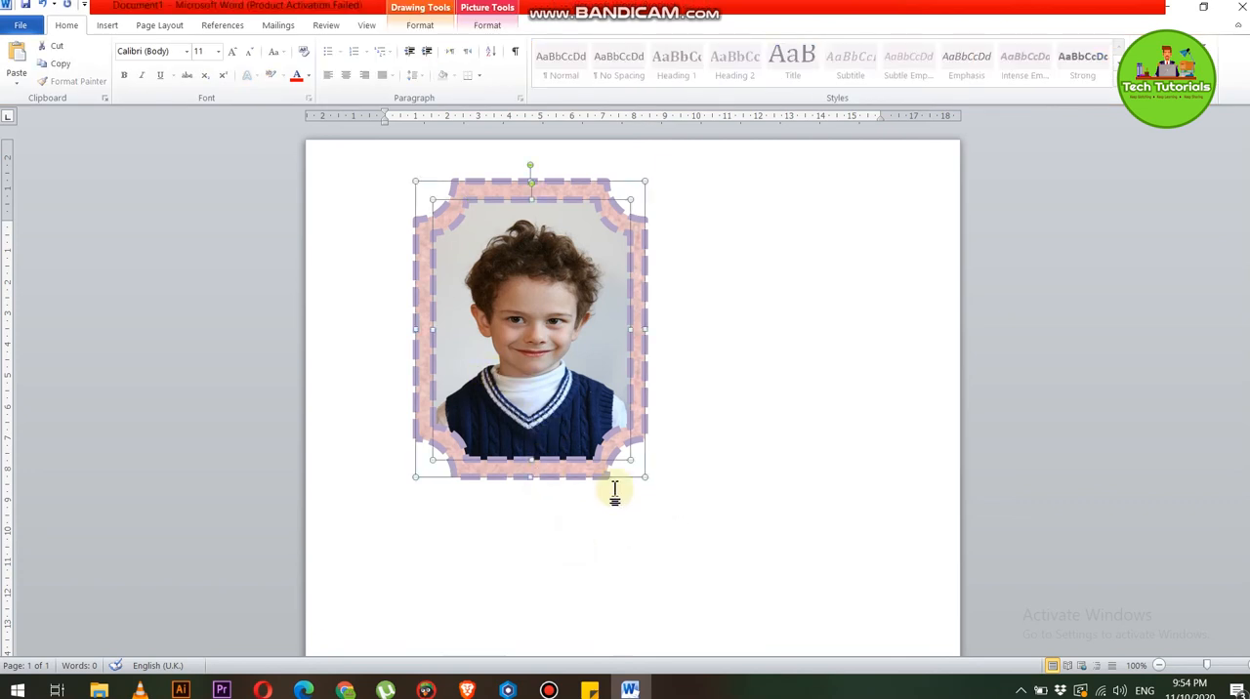
drag(645, 477, 669, 550)
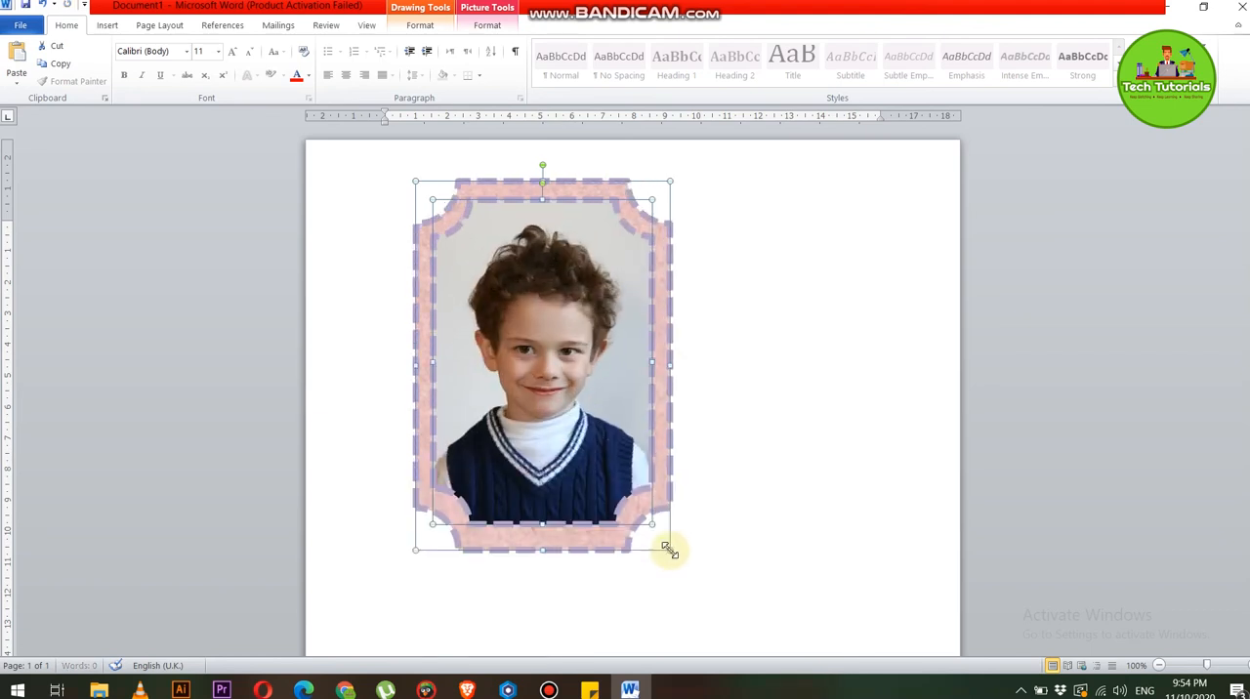
click(824, 382)
Give the inner picture-filled plaque an outer shadow that falls diagonally toward its lower right
click(614, 240)
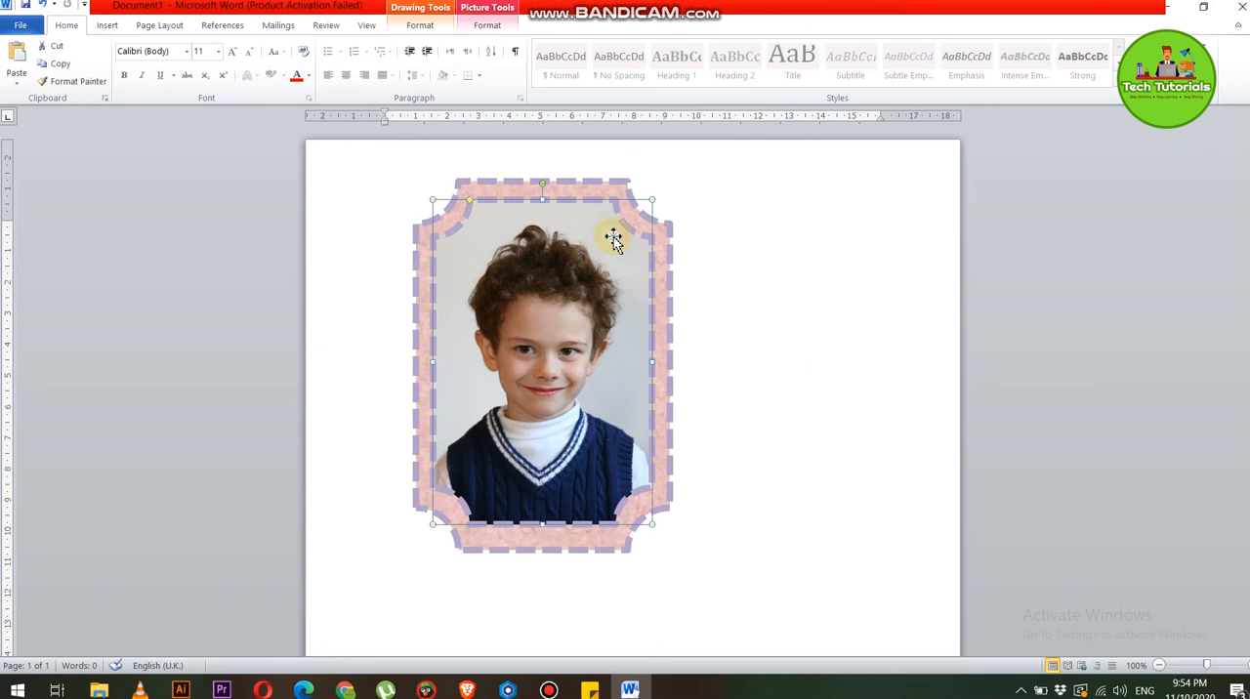
click(488, 27)
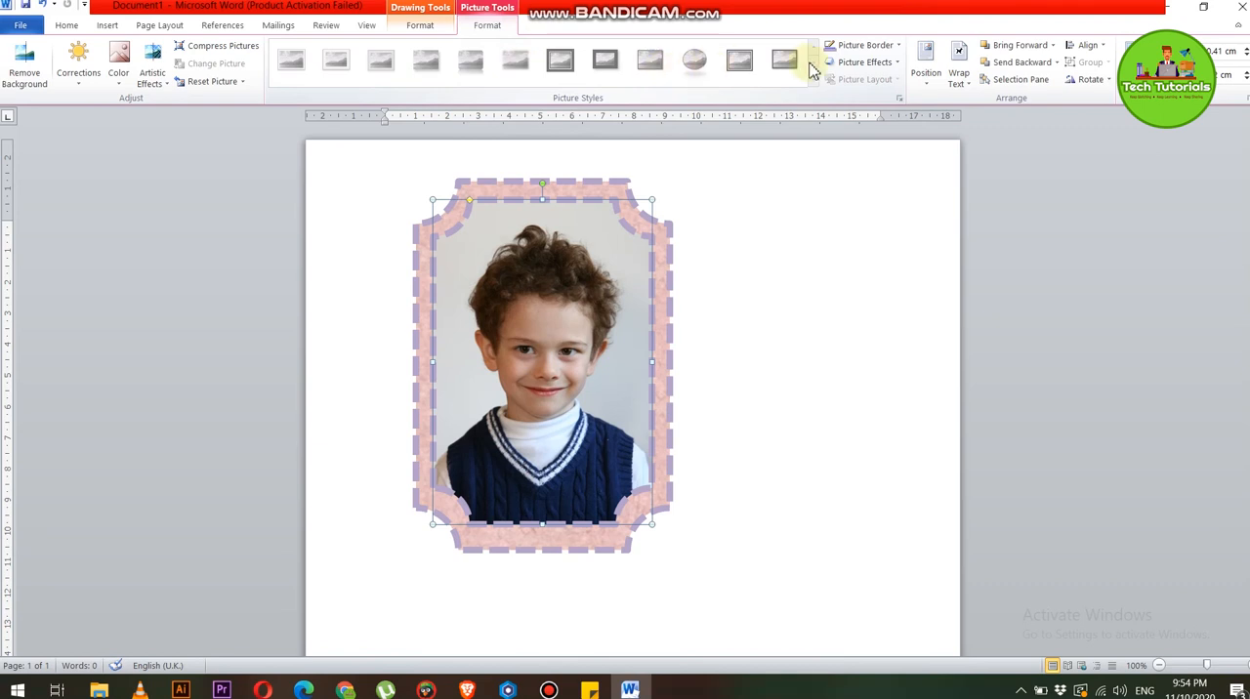
click(433, 27)
click(573, 82)
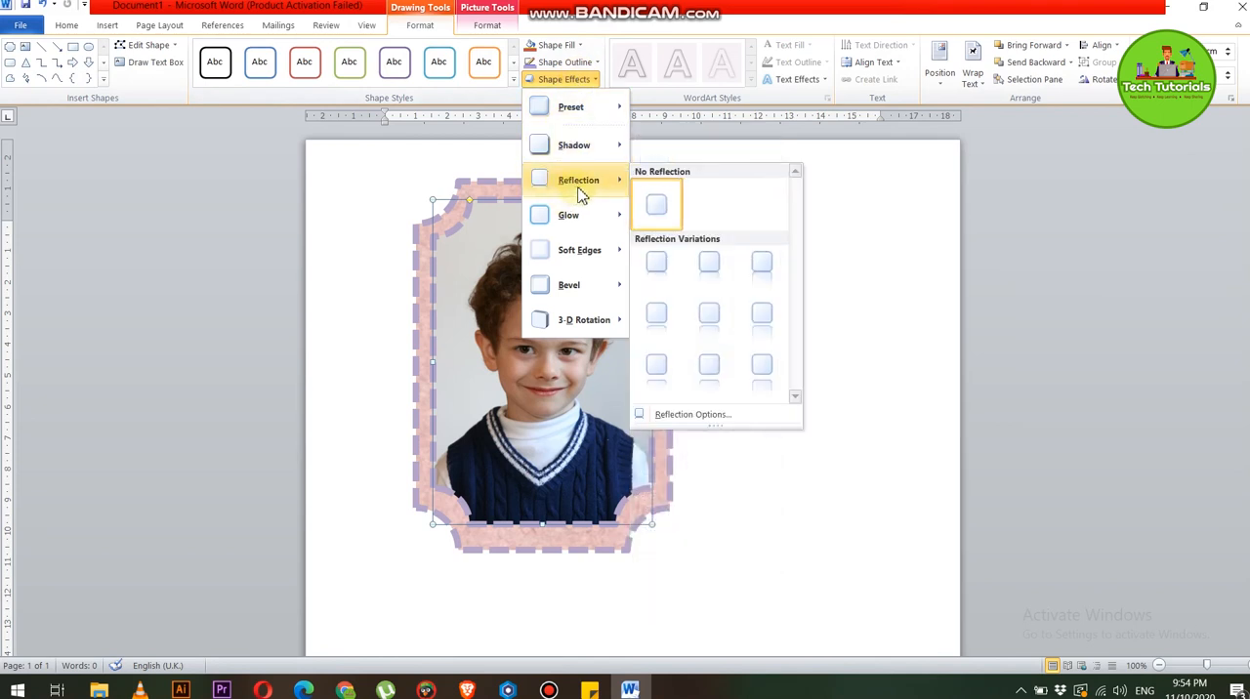
mouse_move(584, 148)
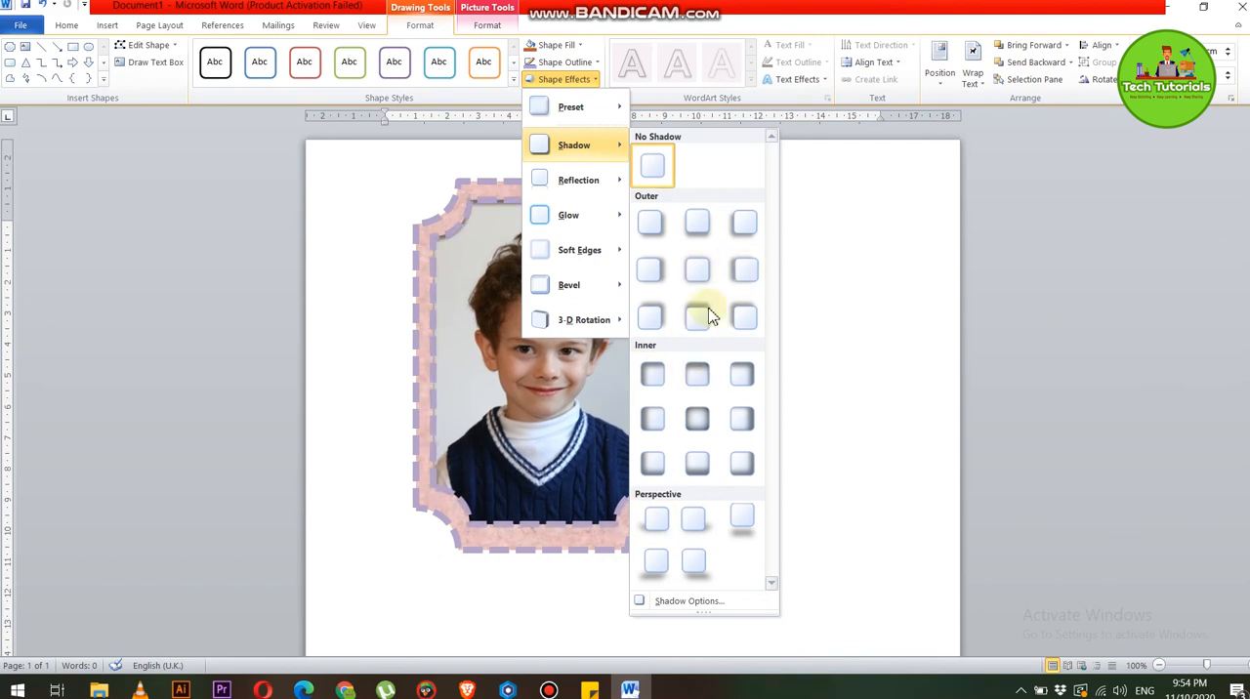
click(653, 233)
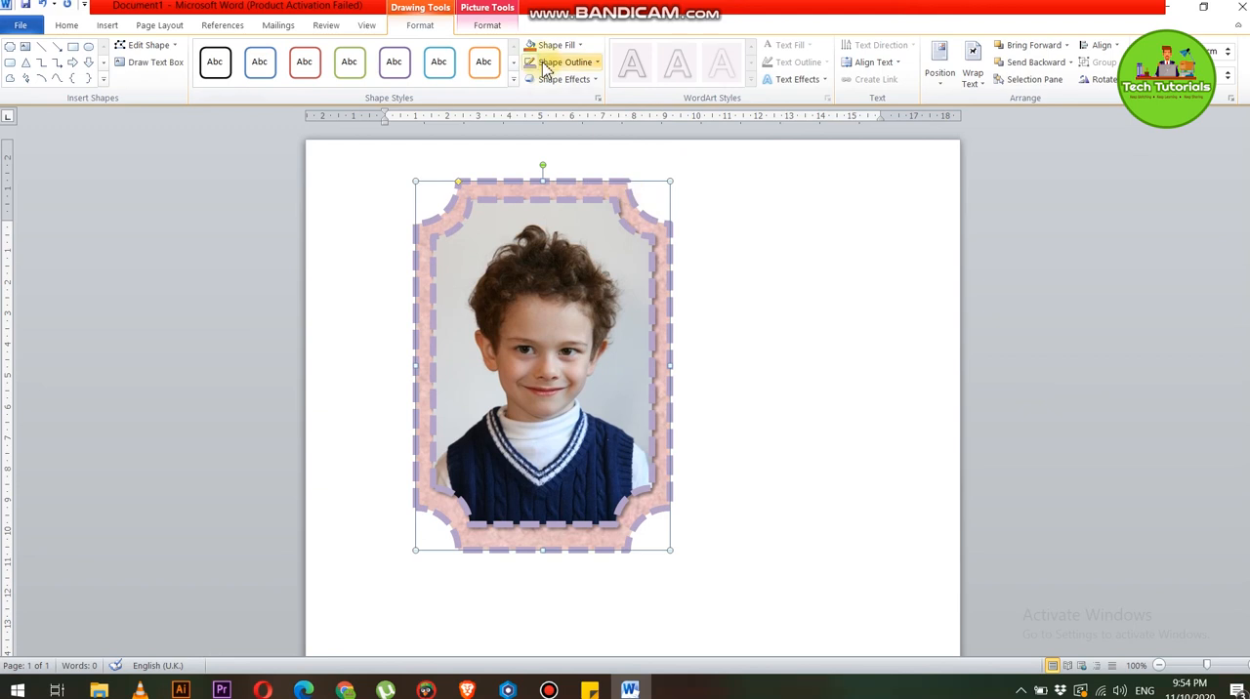
Apply the largest light blue glow variation to the outer plaque
click(552, 82)
mouse_move(572, 223)
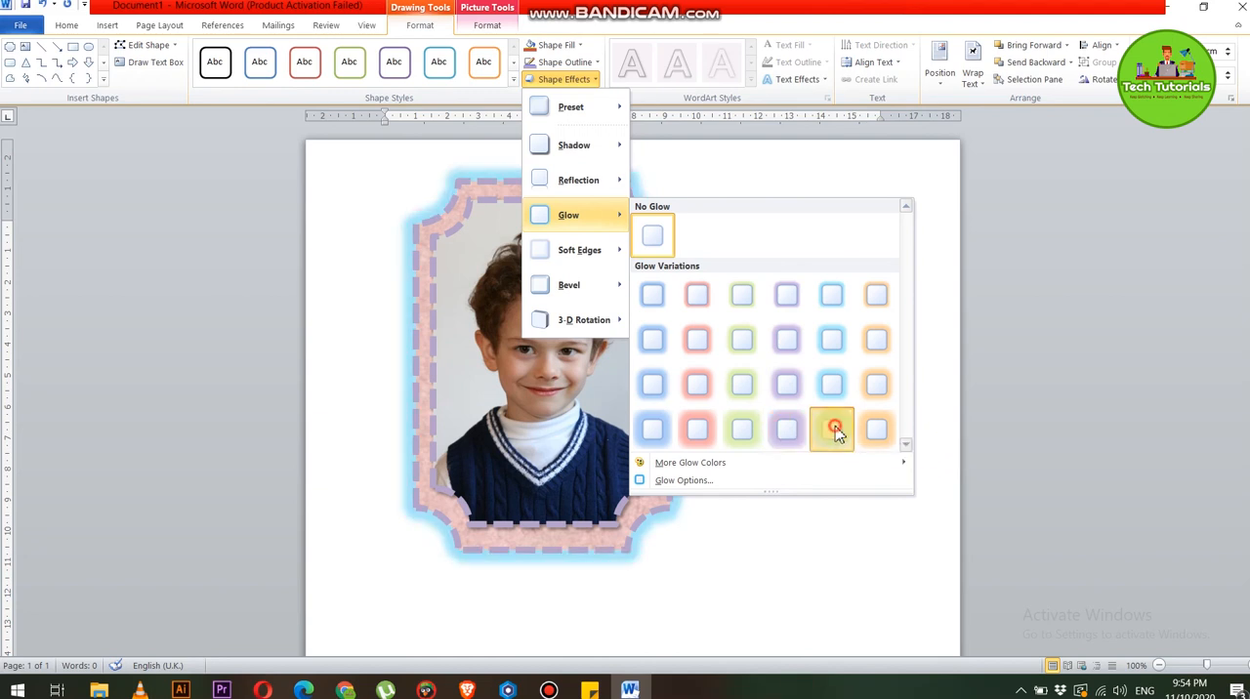
click(831, 430)
click(843, 322)
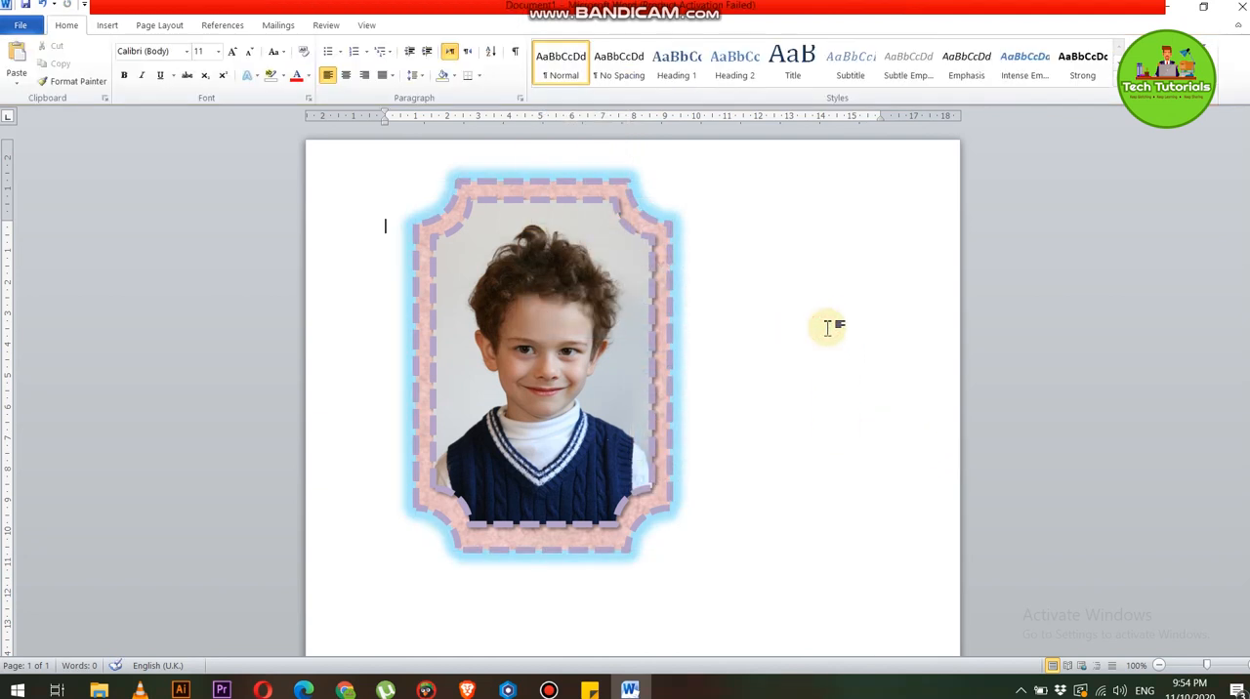
Select the inner and outer plaques together and nudge the whole frame slightly to the right on the page
click(506, 360)
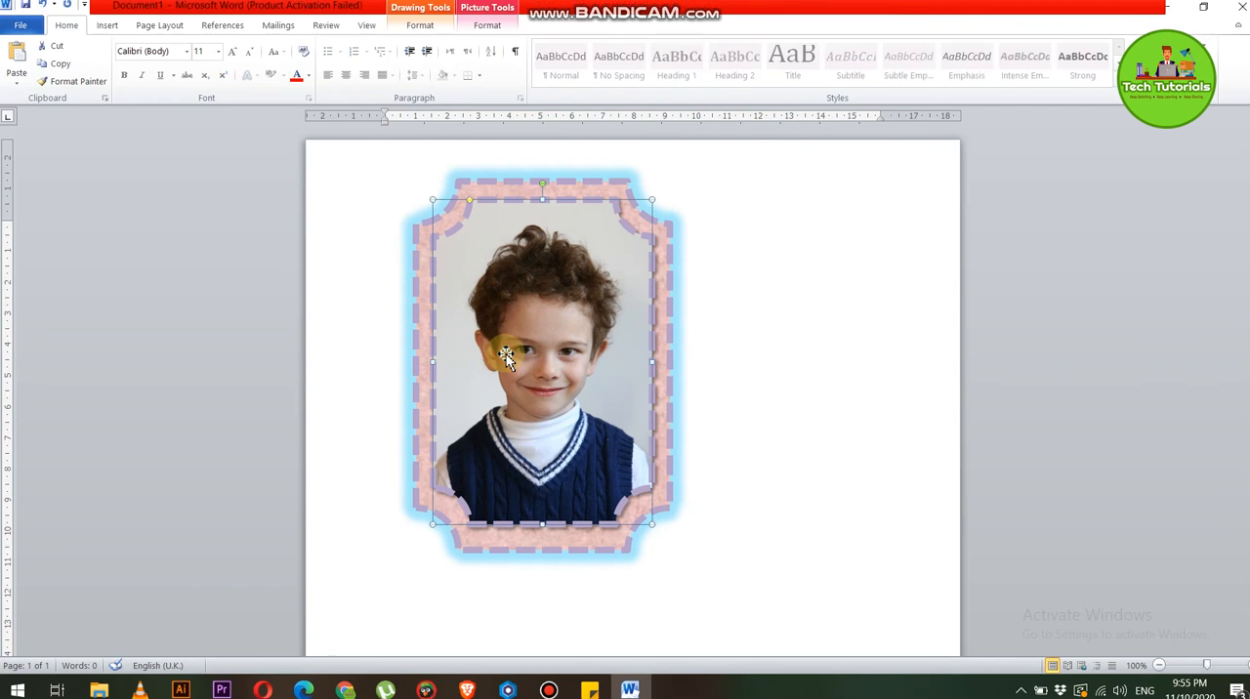
key(Right)
key(Right)
key(Right)
key(Right)
key(Right)
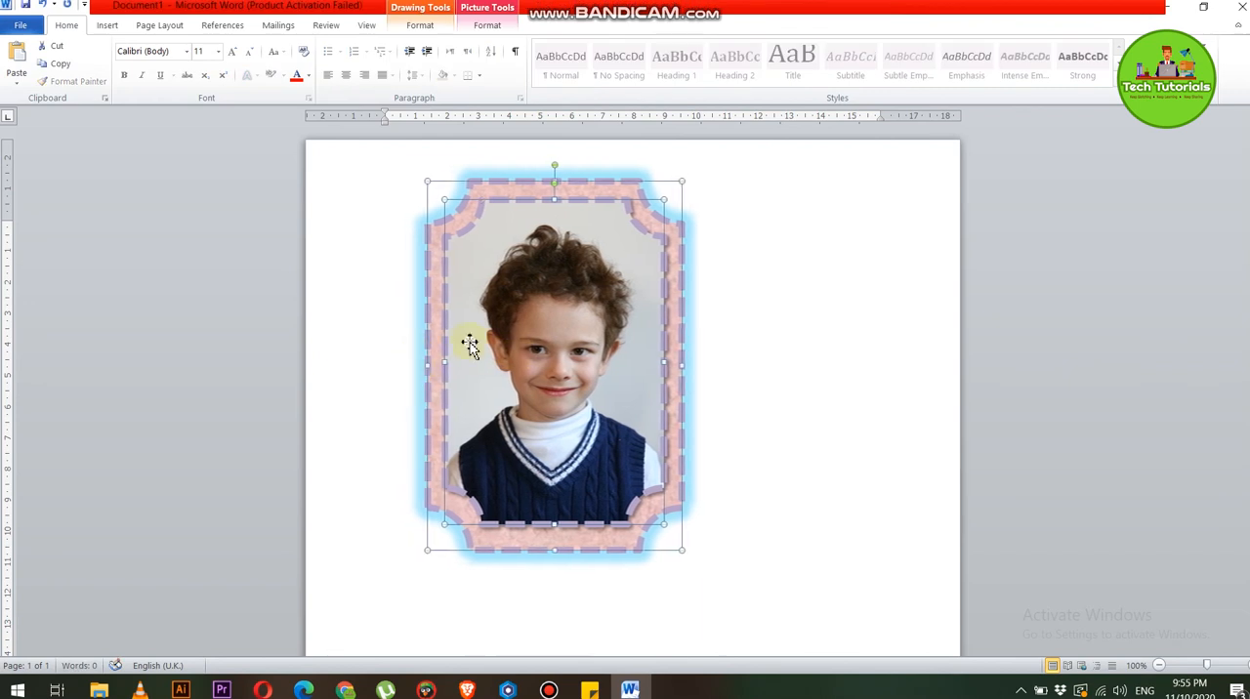
click(730, 420)
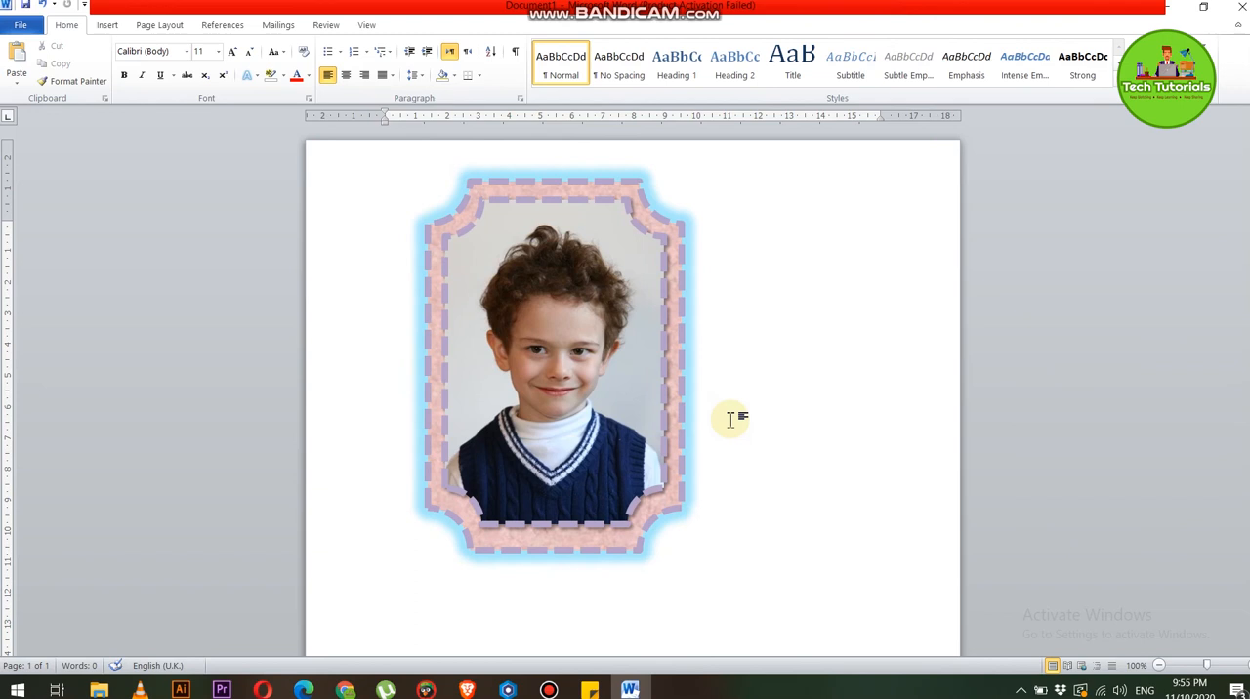
click(867, 359)
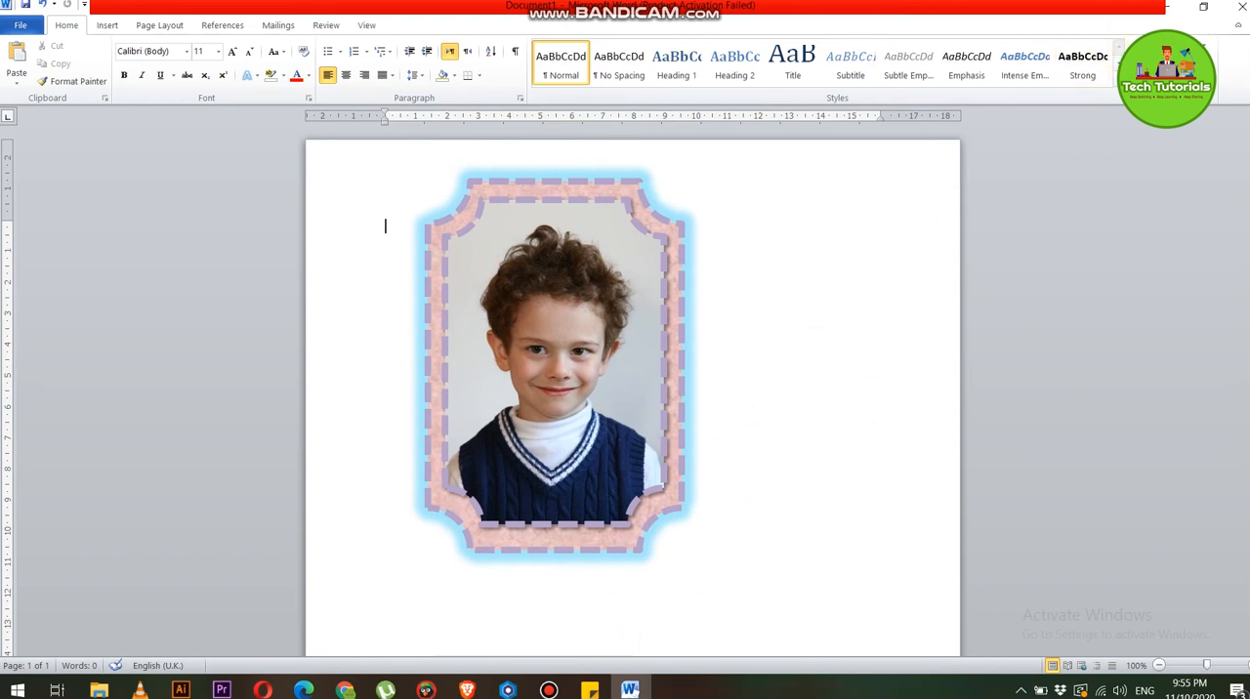
key(super+d)
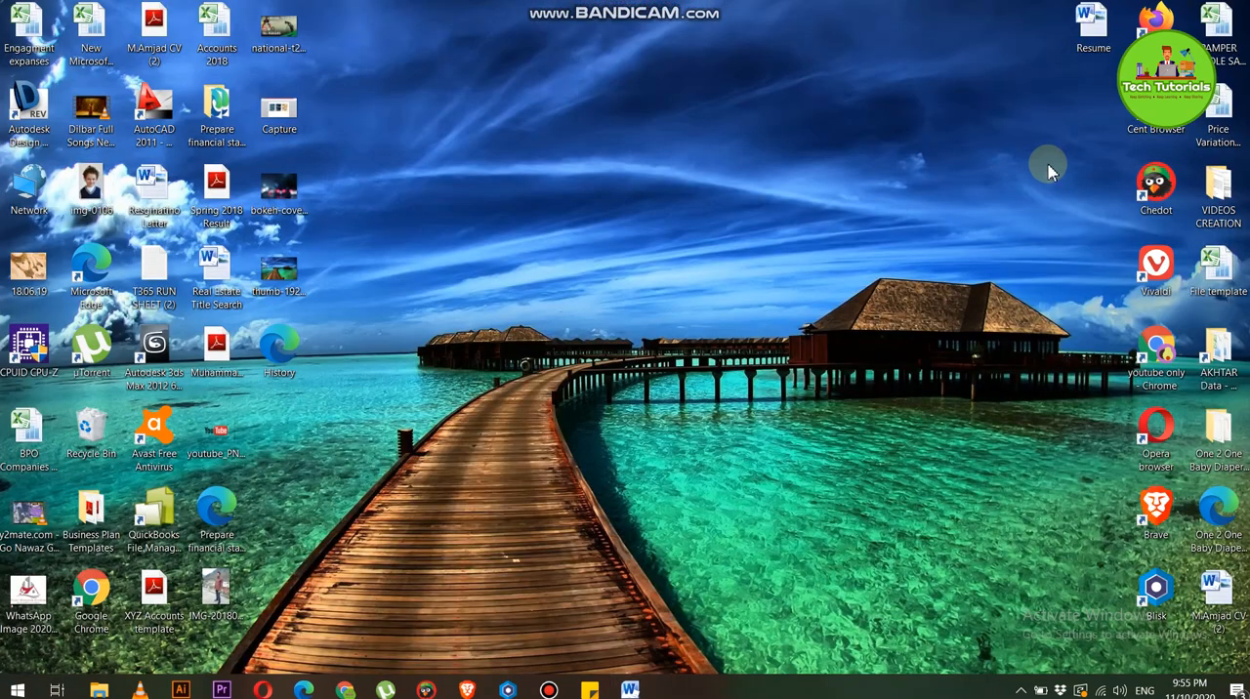
click(1033, 6)
right_click(727, 144)
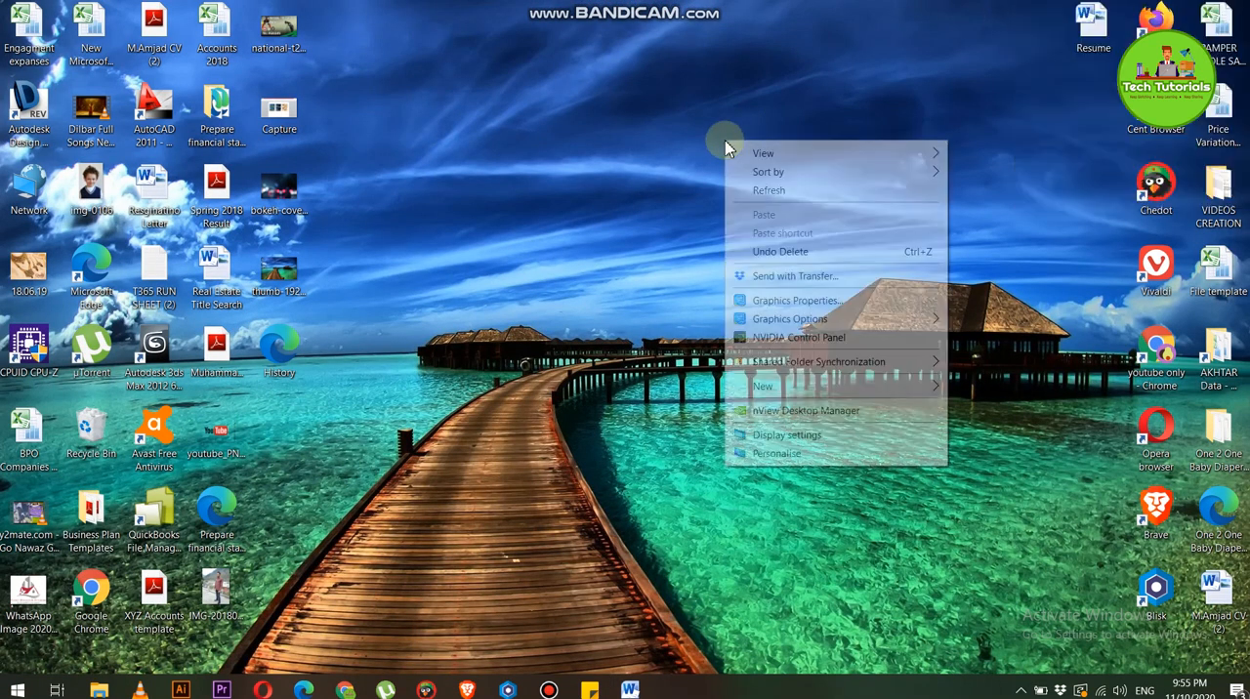
click(743, 187)
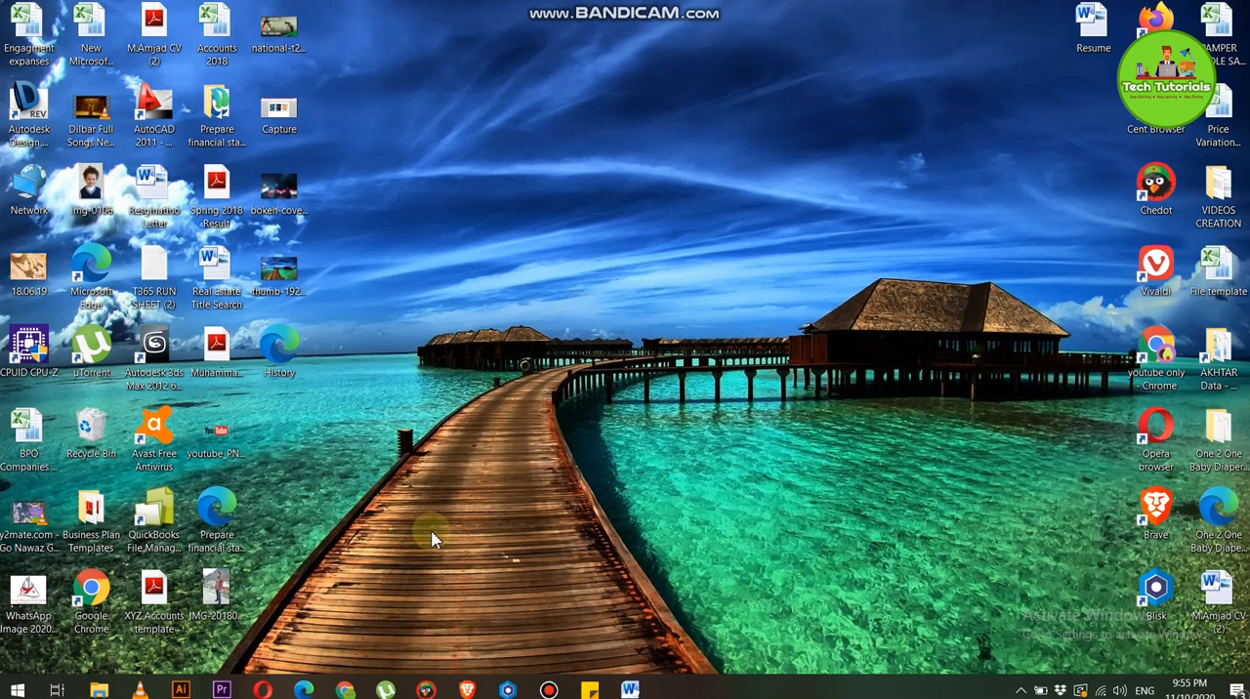
click(549, 690)
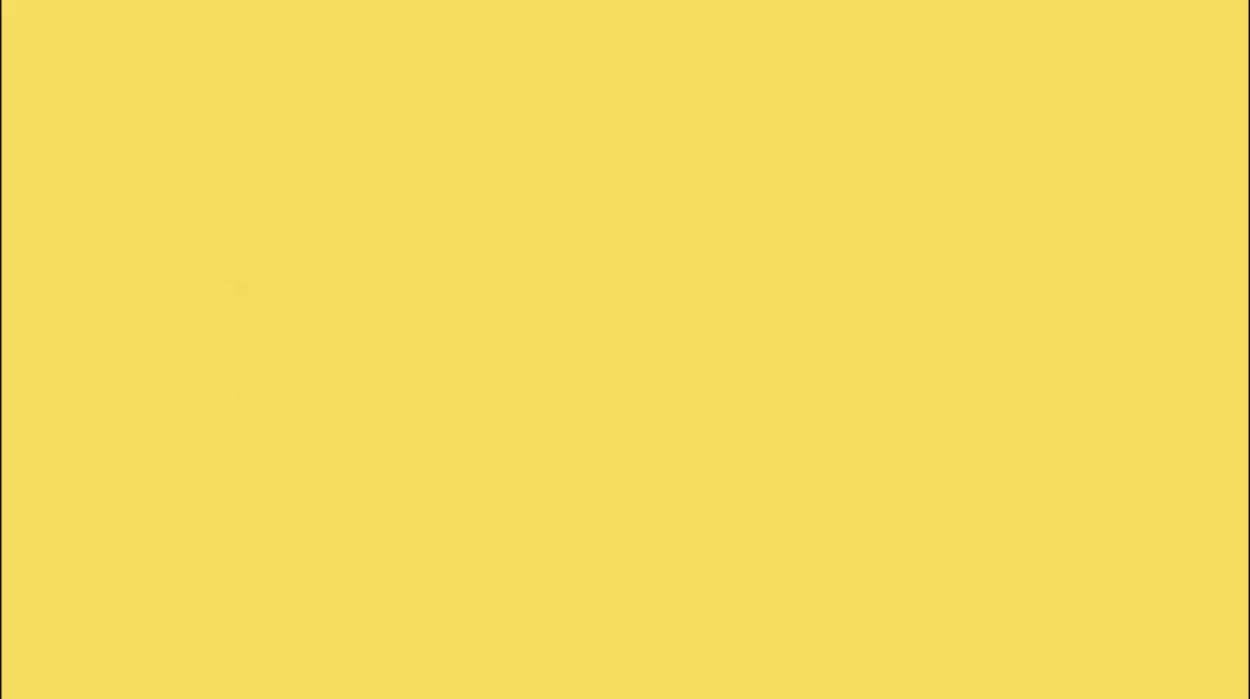